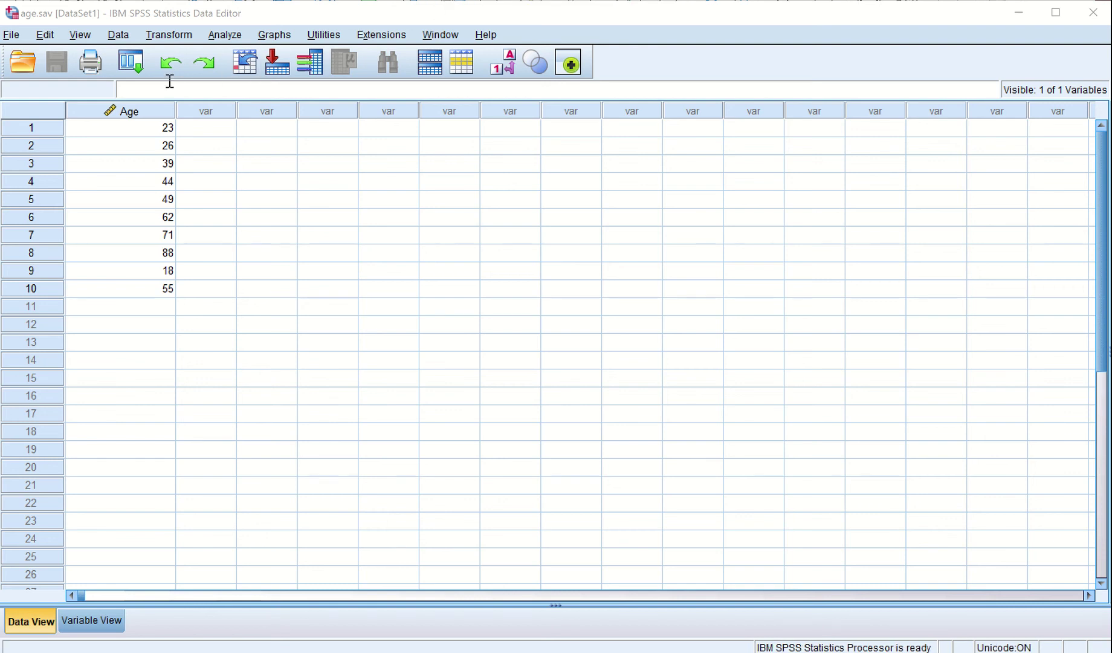
# Step: Open the numericVariable.sav data file from the mySPSS folder as DataSet2
pyautogui.click(13, 38)
pyautogui.moveTo(29, 80)
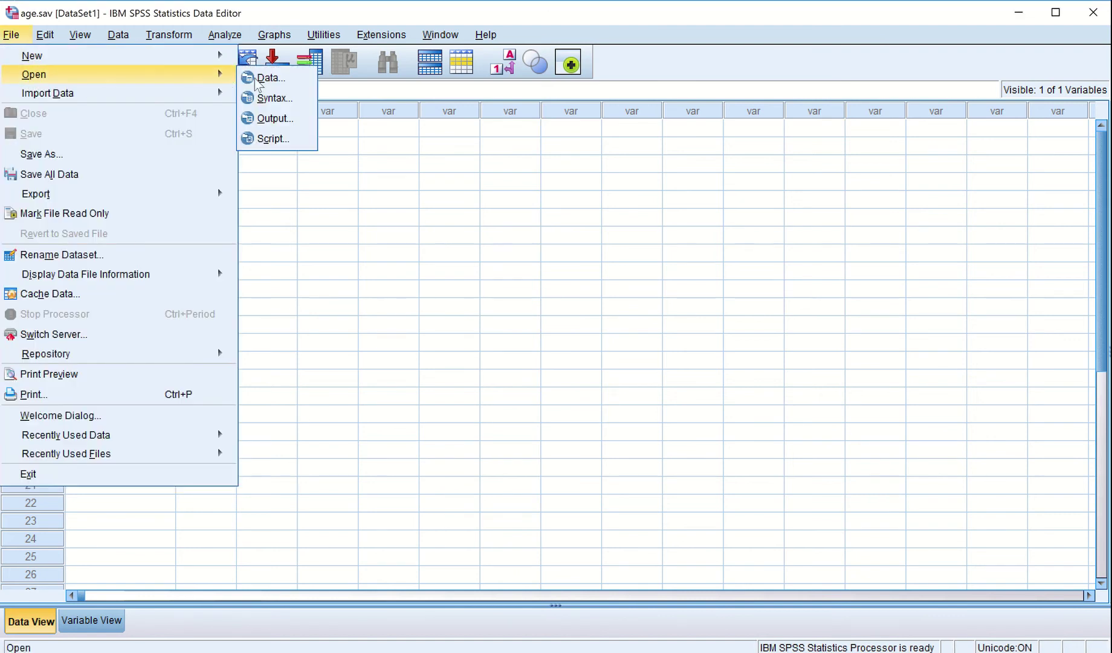
pyautogui.click(296, 80)
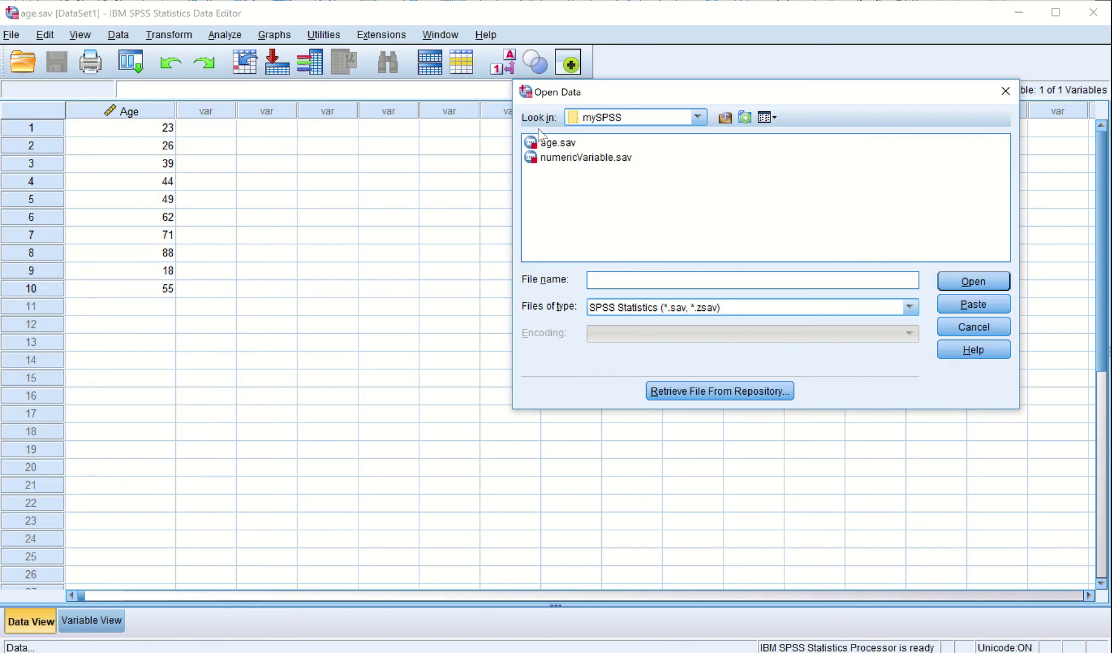
pyautogui.click(583, 159)
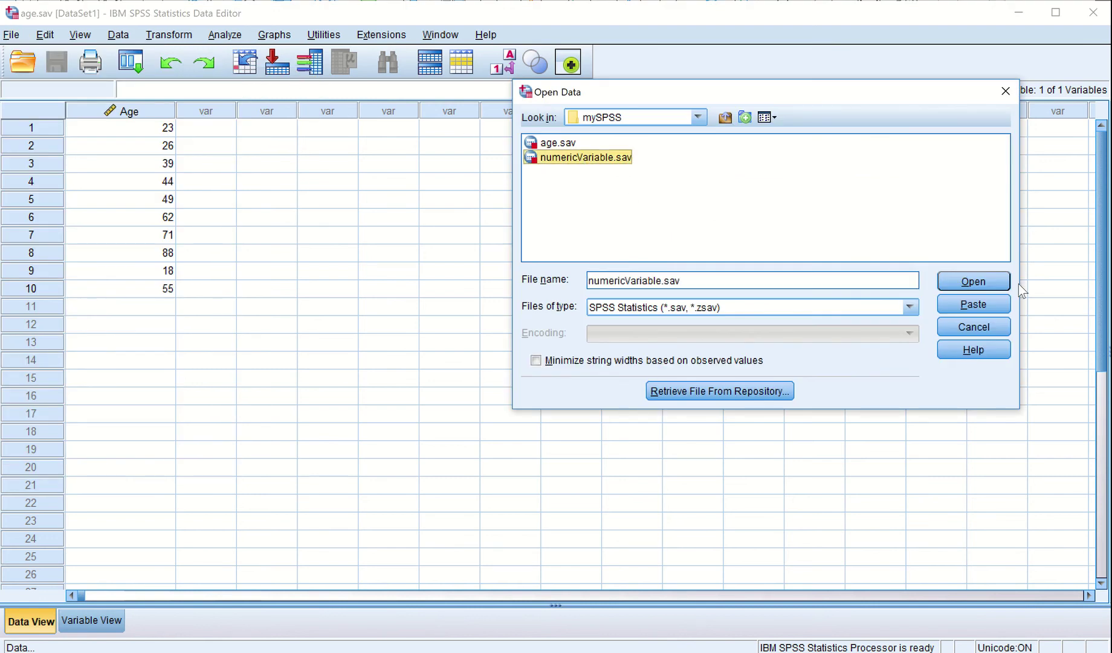
pyautogui.click(984, 284)
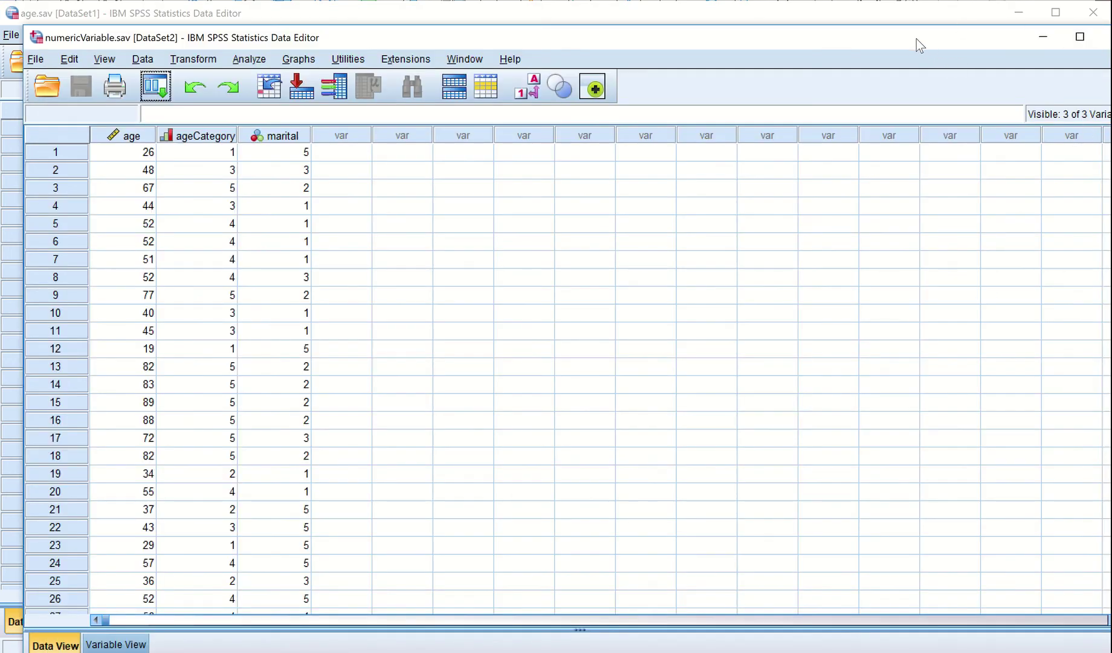
pyautogui.moveTo(895, 33); pyautogui.dragTo(879, 15)
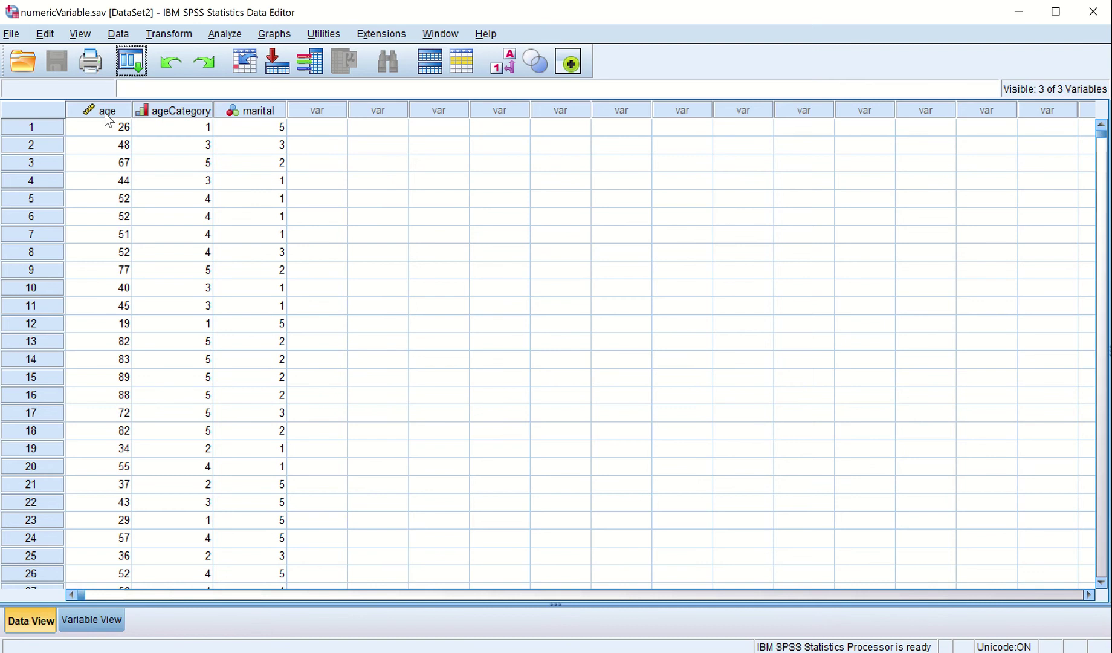
pyautogui.moveTo(109, 118)
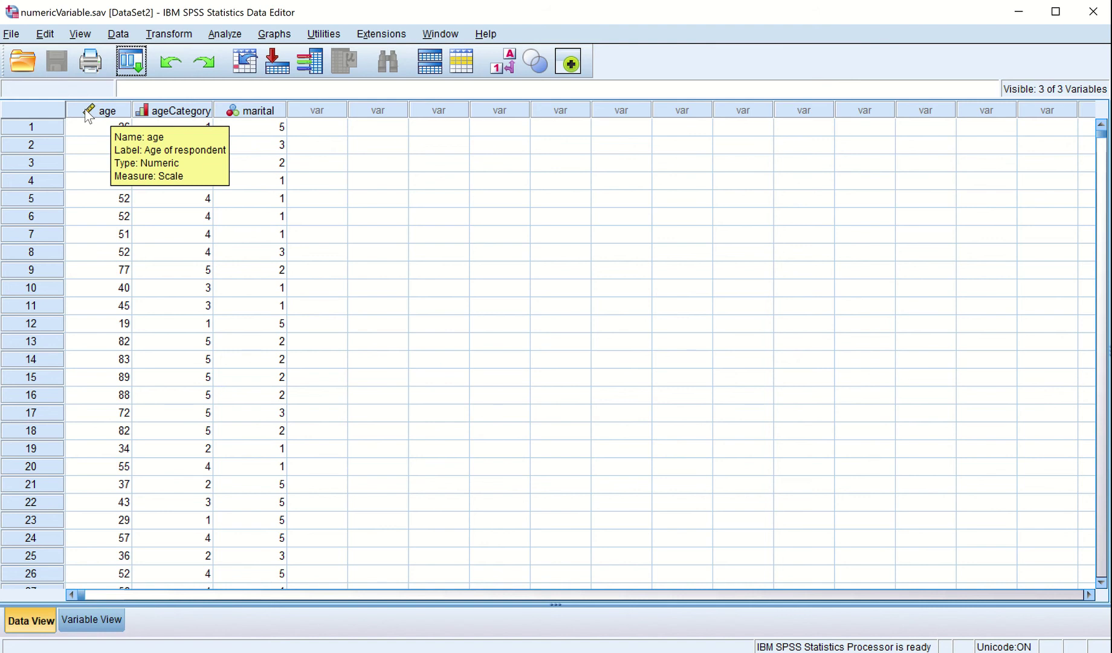
pyautogui.moveTo(174, 113)
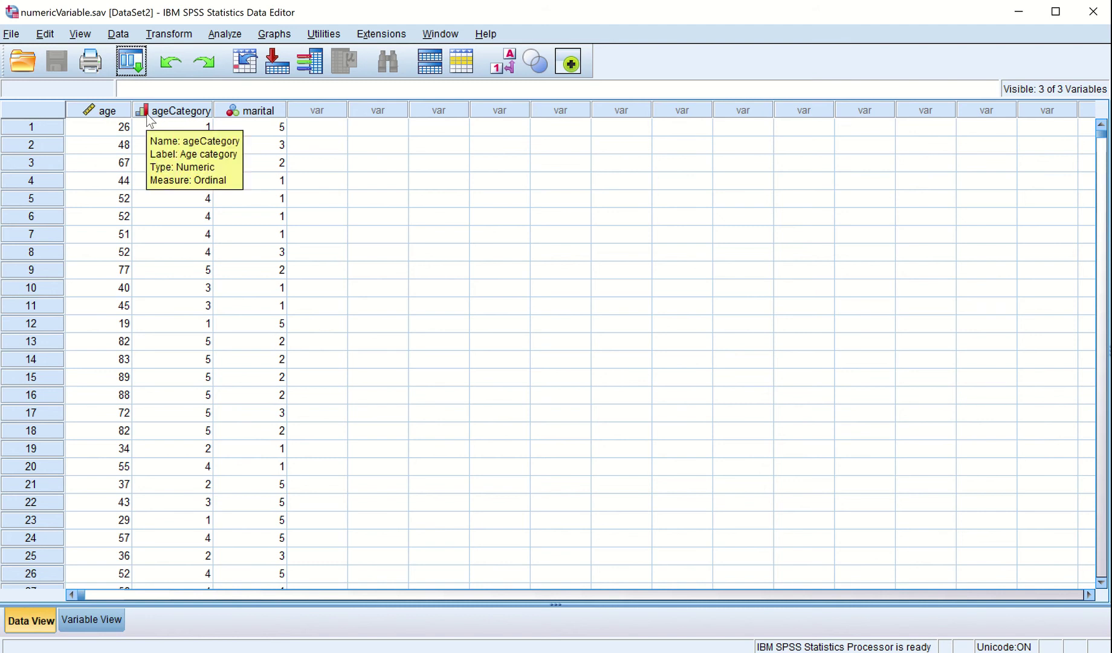
pyautogui.moveTo(247, 117)
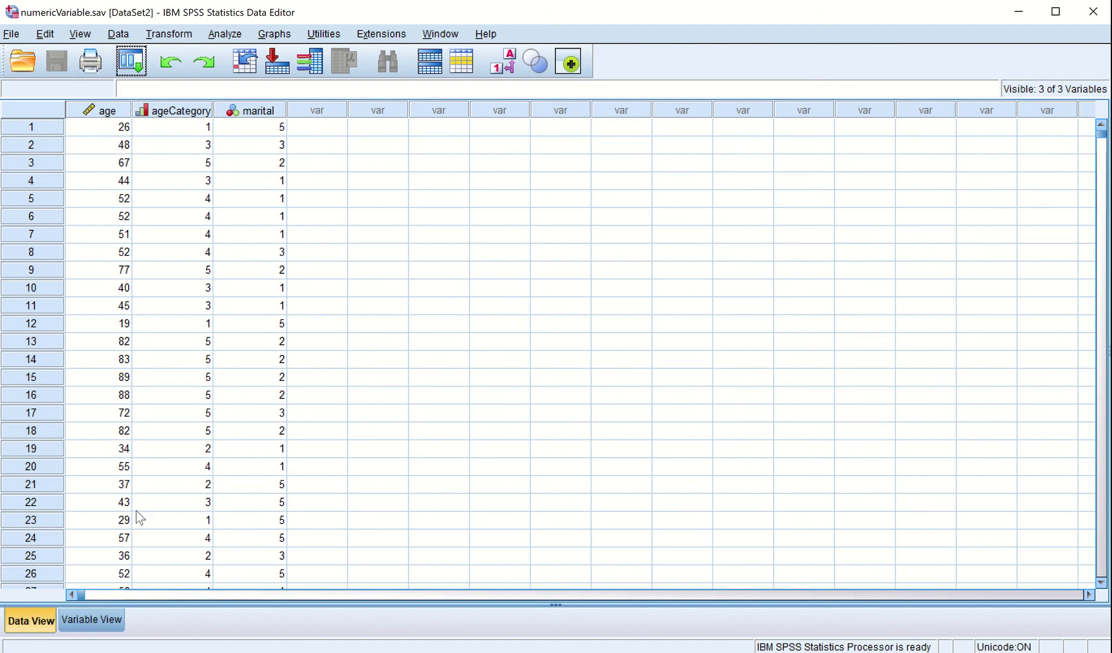
# Step: In Variable View, check age's Numeric type without changes and widen the Label column
pyautogui.click(96, 626)
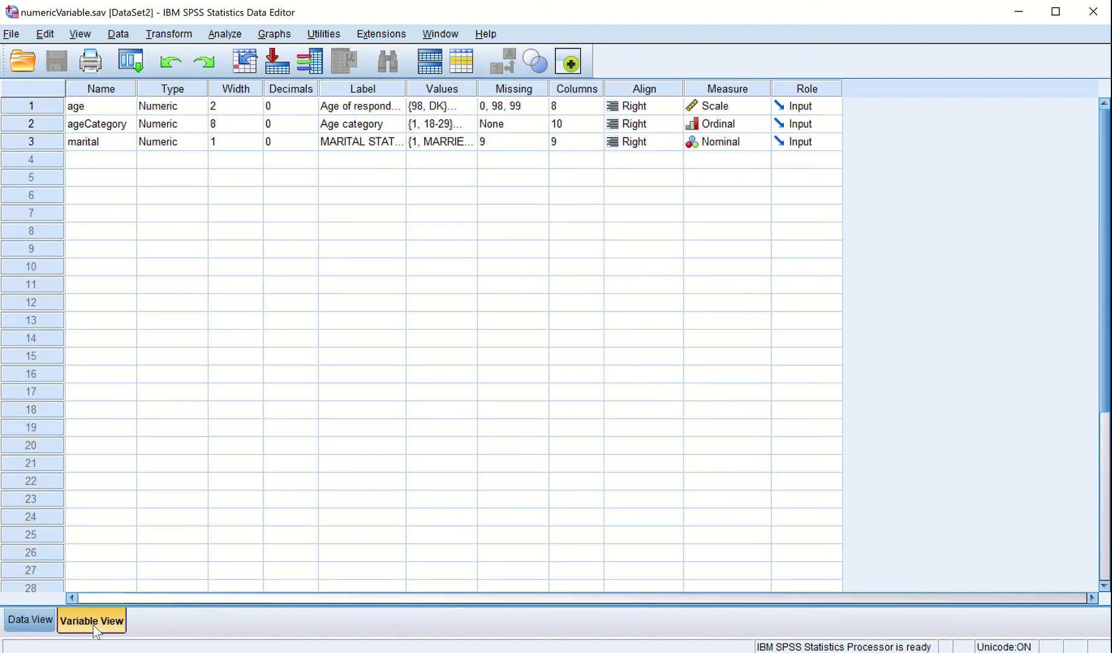
pyautogui.click(127, 113)
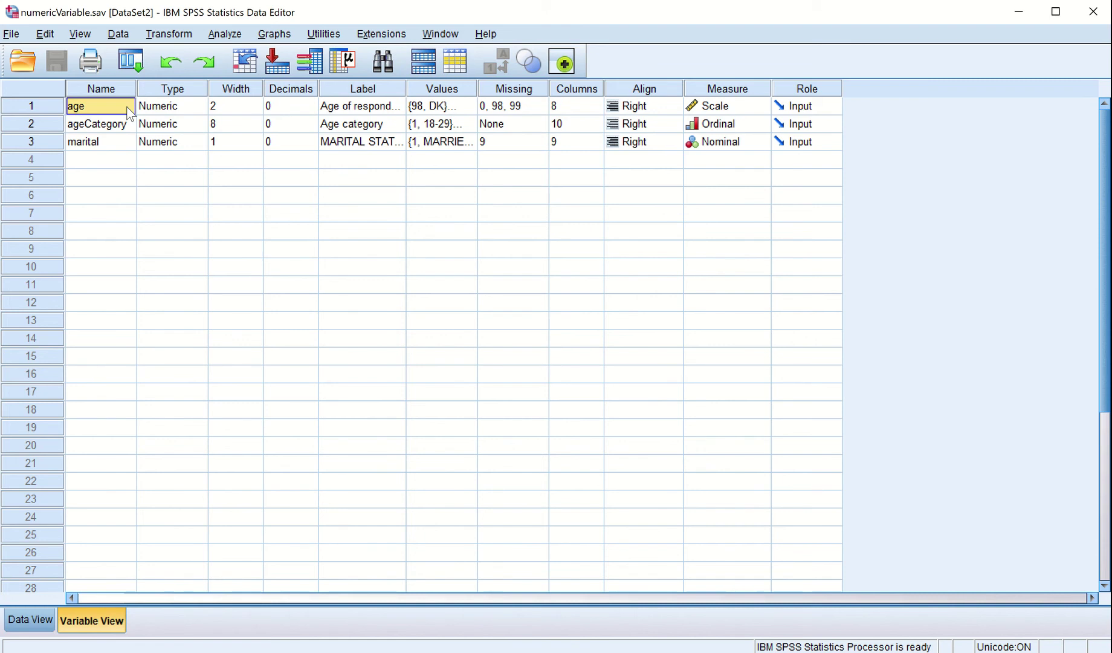
pyautogui.click(195, 107)
pyautogui.click(195, 106)
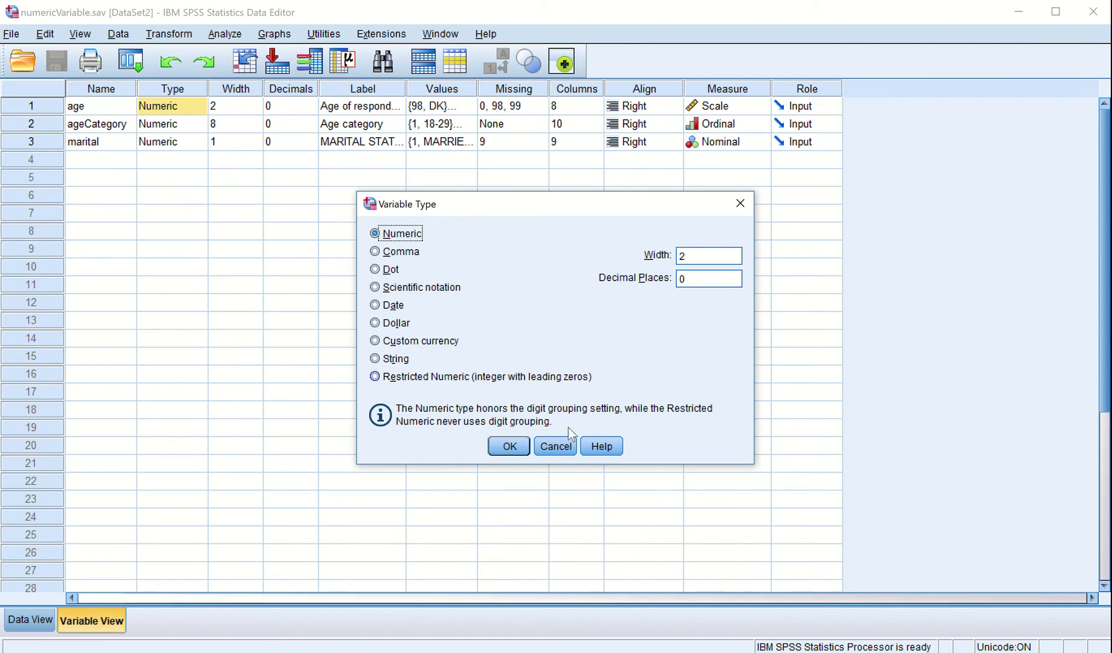
pyautogui.click(561, 447)
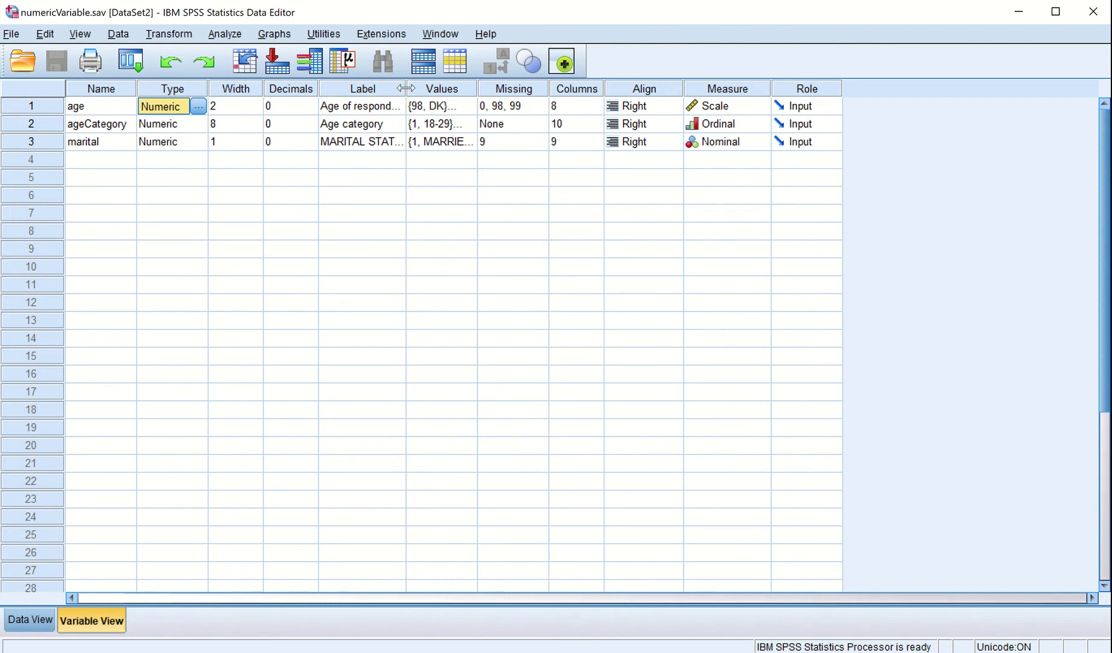
pyautogui.moveTo(406, 88); pyautogui.dragTo(436, 88)
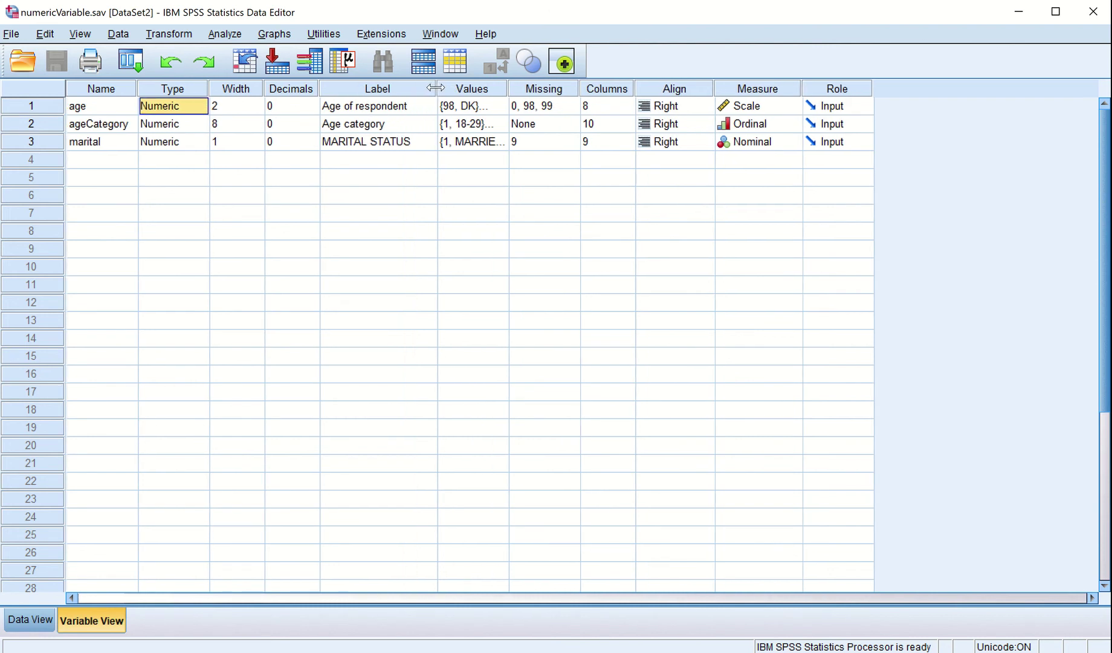
# Step: Change age's label for value 98 from DK to Don't Know
pyautogui.click(484, 109)
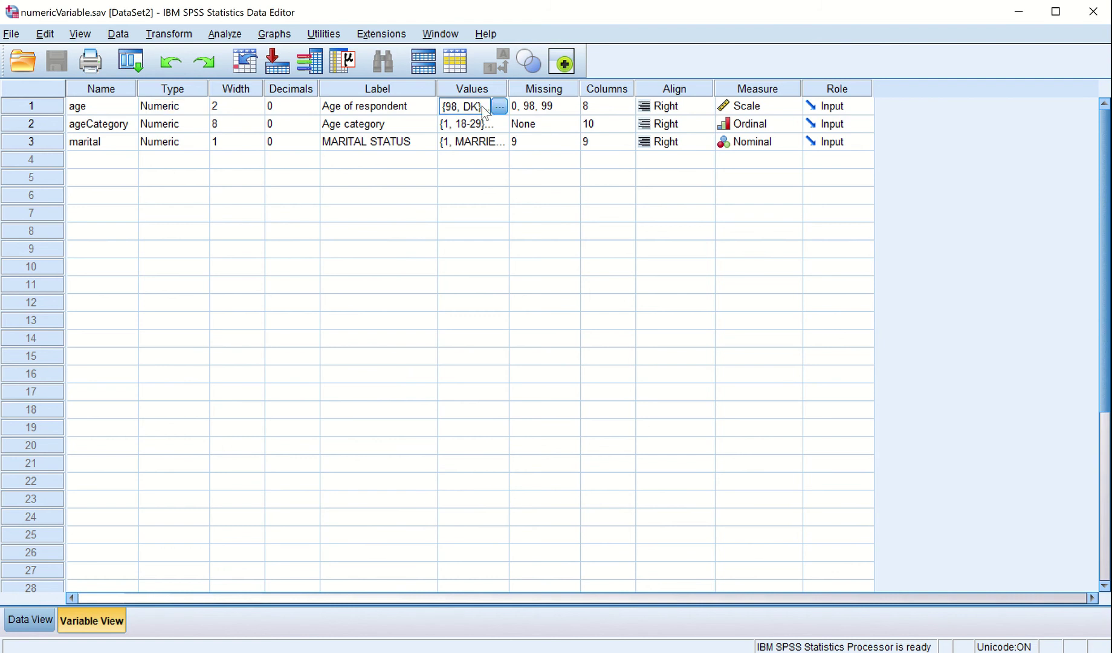
pyautogui.click(498, 107)
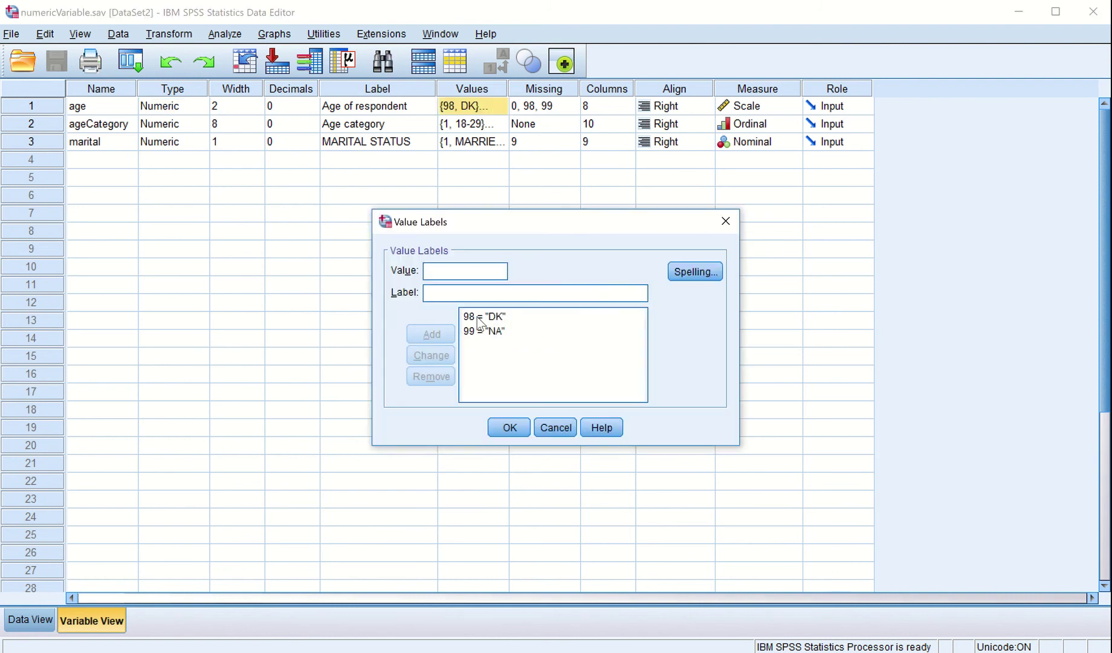
pyautogui.click(469, 332)
pyautogui.click(478, 318)
pyautogui.click(487, 332)
pyautogui.click(490, 317)
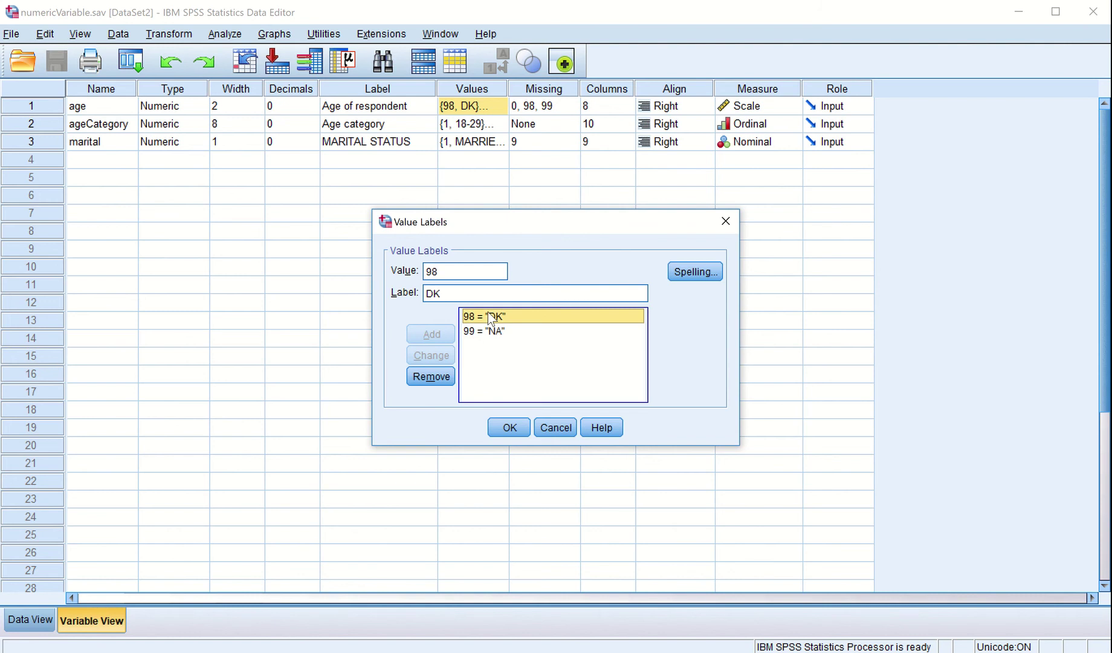
pyautogui.click(435, 294)
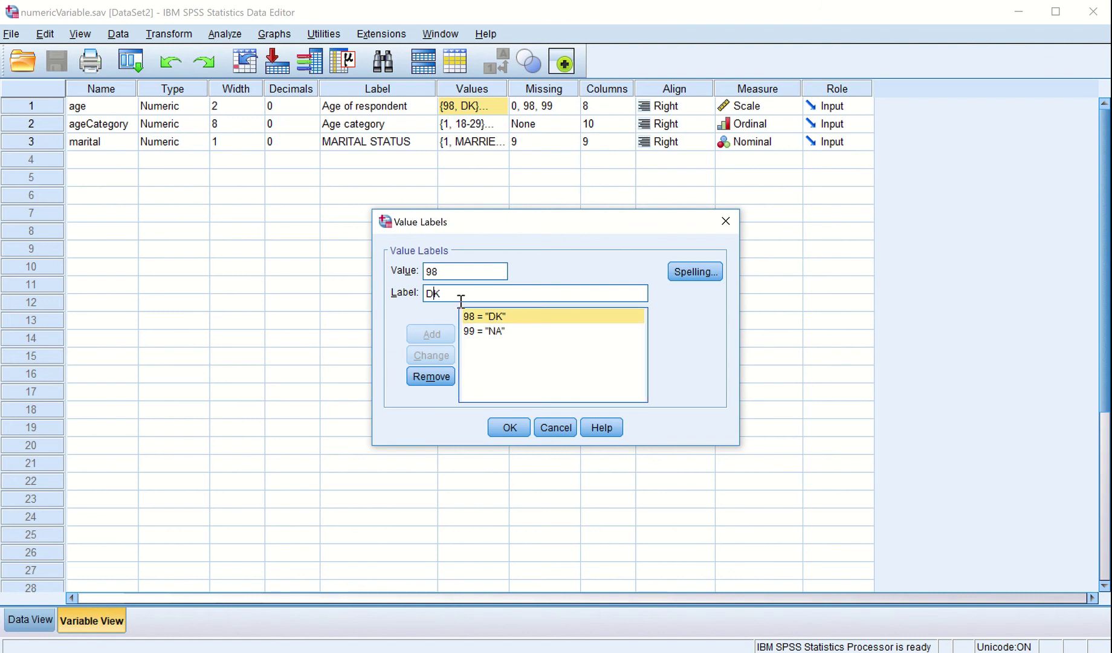
pyautogui.write("on't")
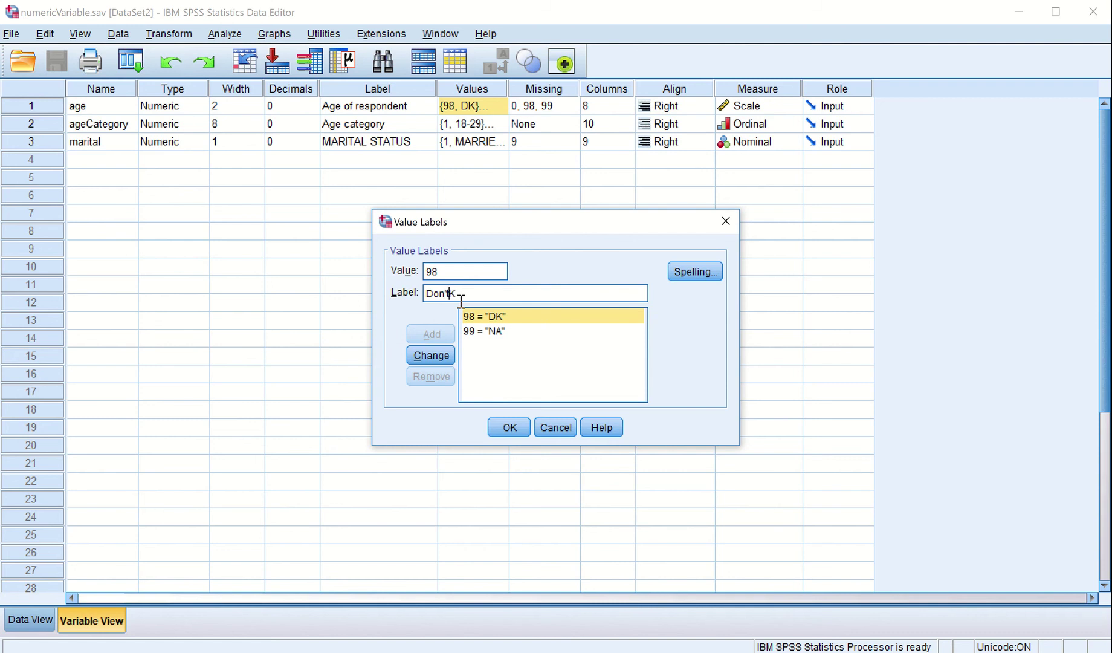
pyautogui.write(' Know')
pyautogui.click(441, 359)
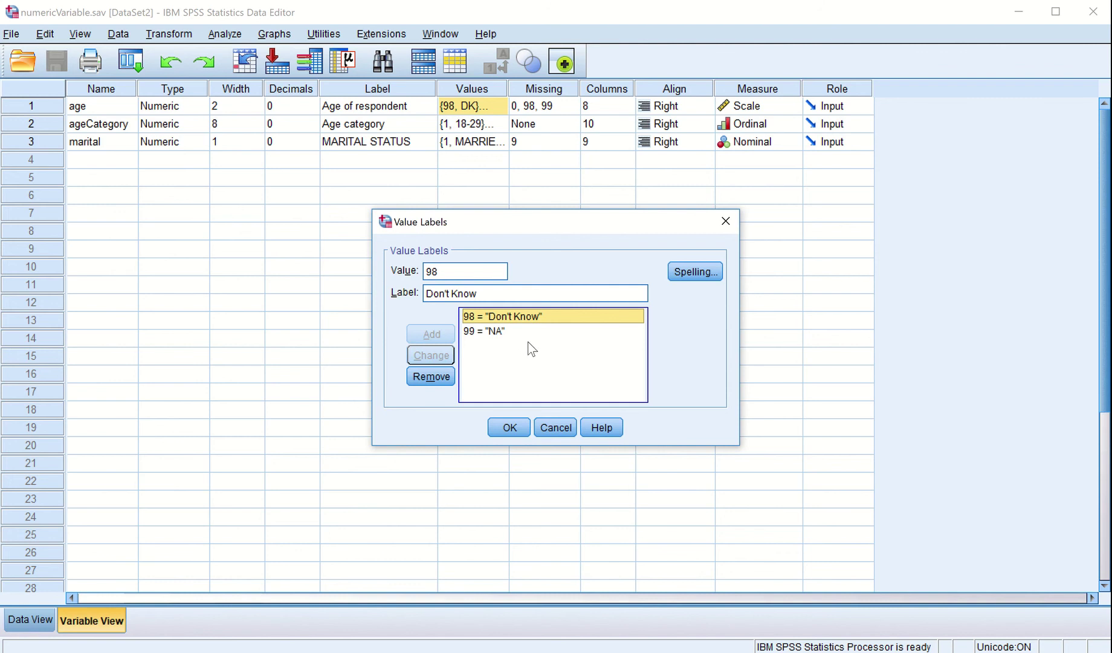
# Step: Confirm age's value labels and reopen them to verify 98 = Don't Know and 99 = NA
pyautogui.click(497, 332)
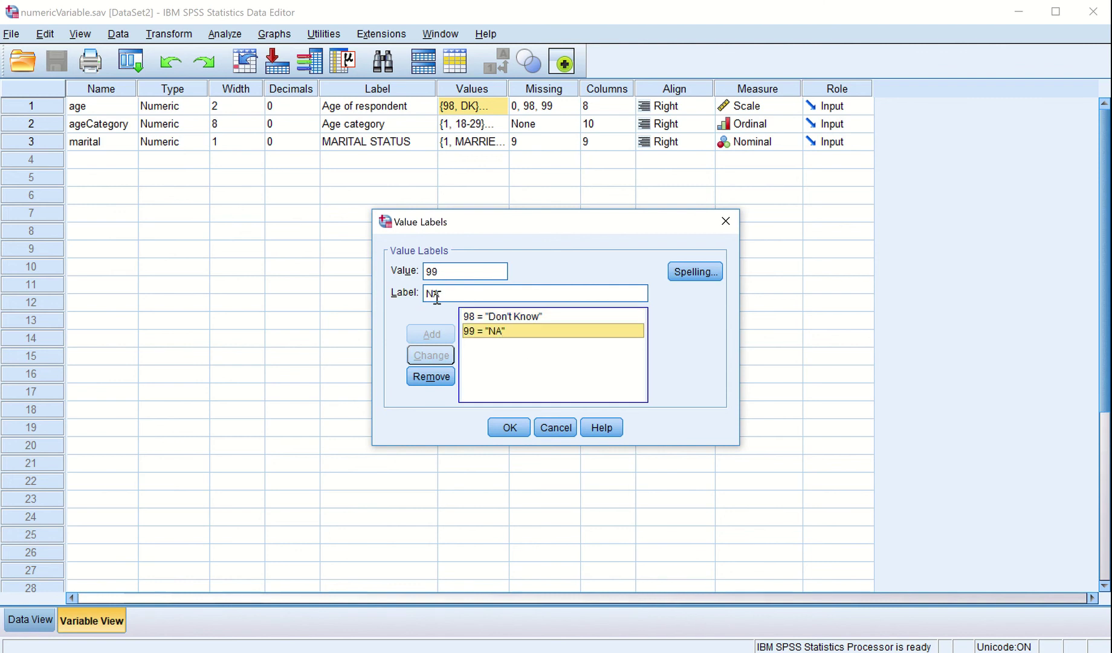
pyautogui.click(486, 314)
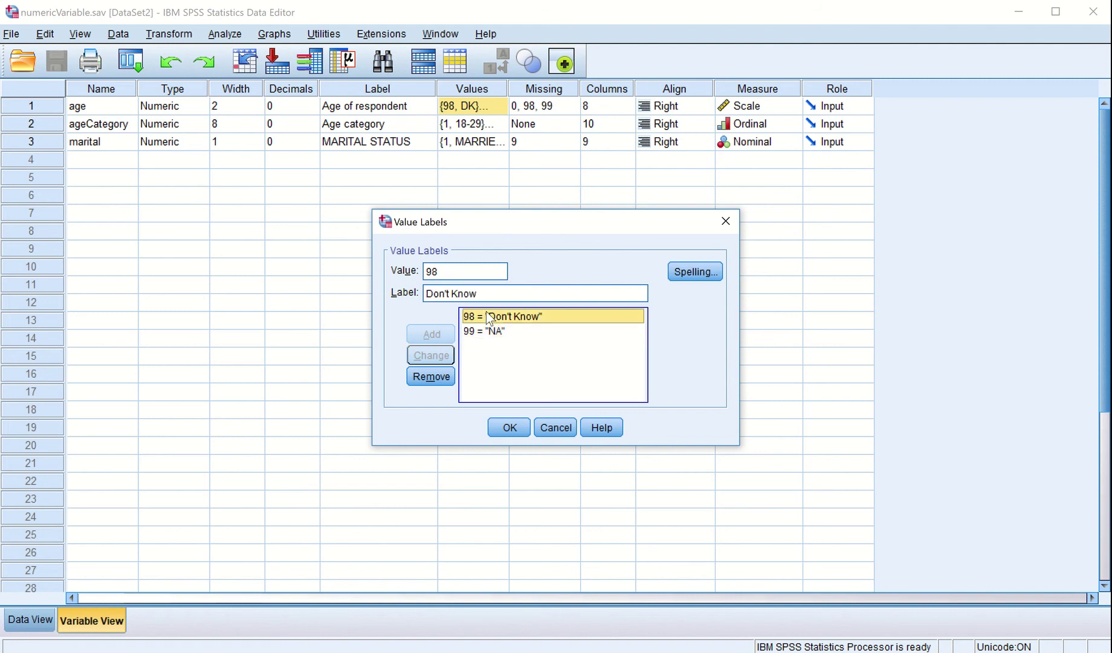
pyautogui.click(509, 428)
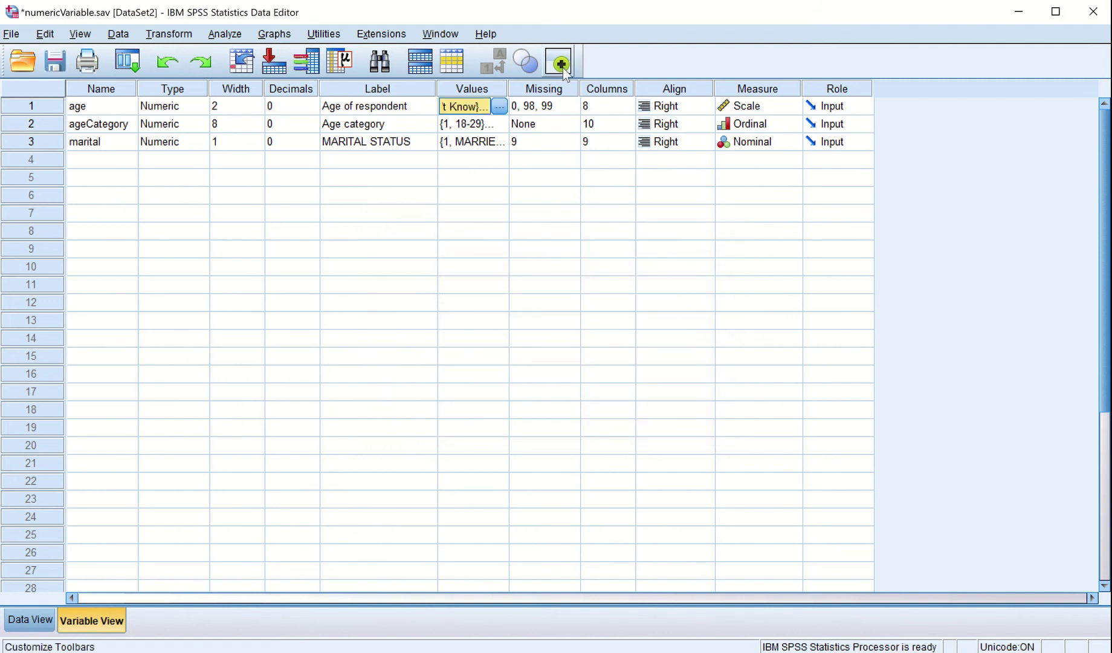
pyautogui.click(500, 106)
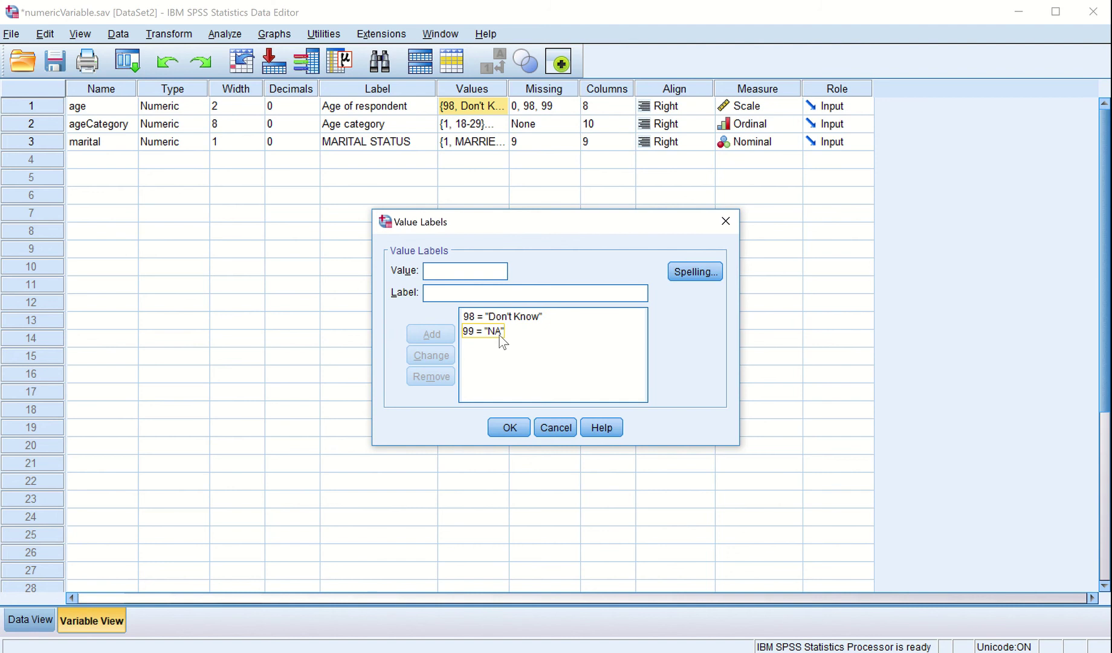
pyautogui.click(510, 428)
# Step: Set age's discrete missing values to 0, 98 and 99
pyautogui.click(559, 109)
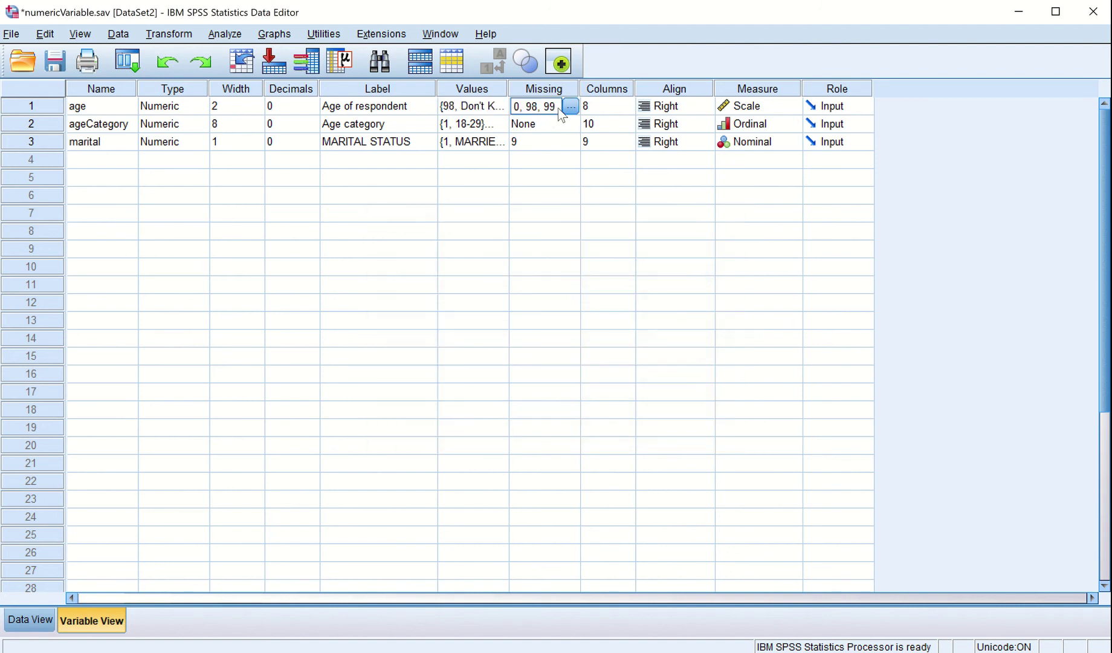
pyautogui.click(570, 107)
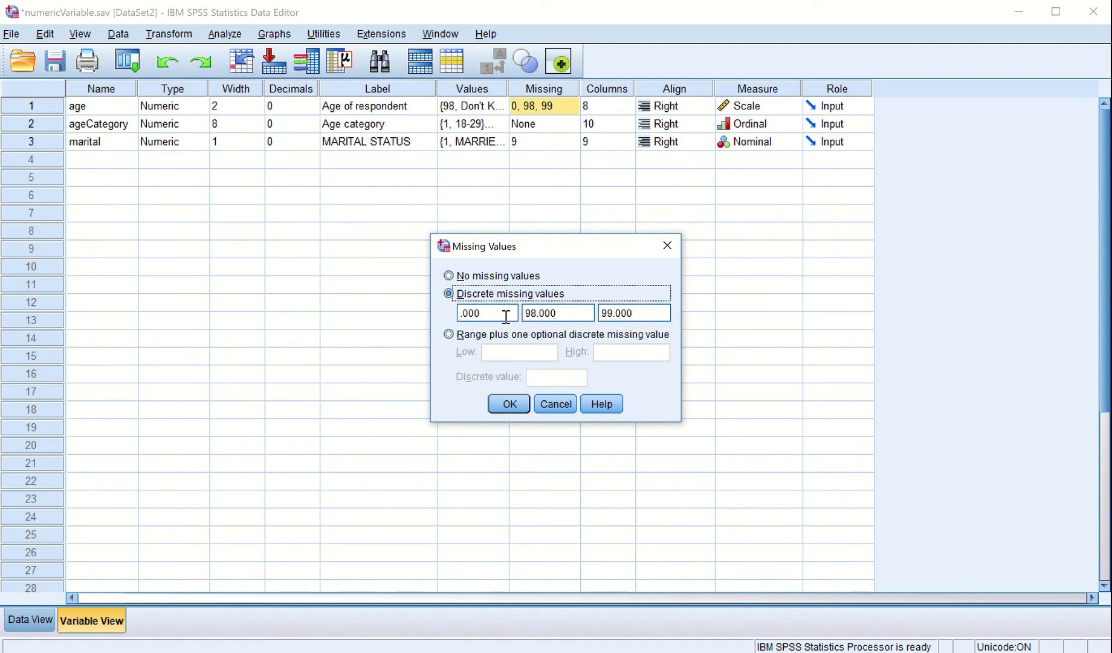
pyautogui.click(547, 311)
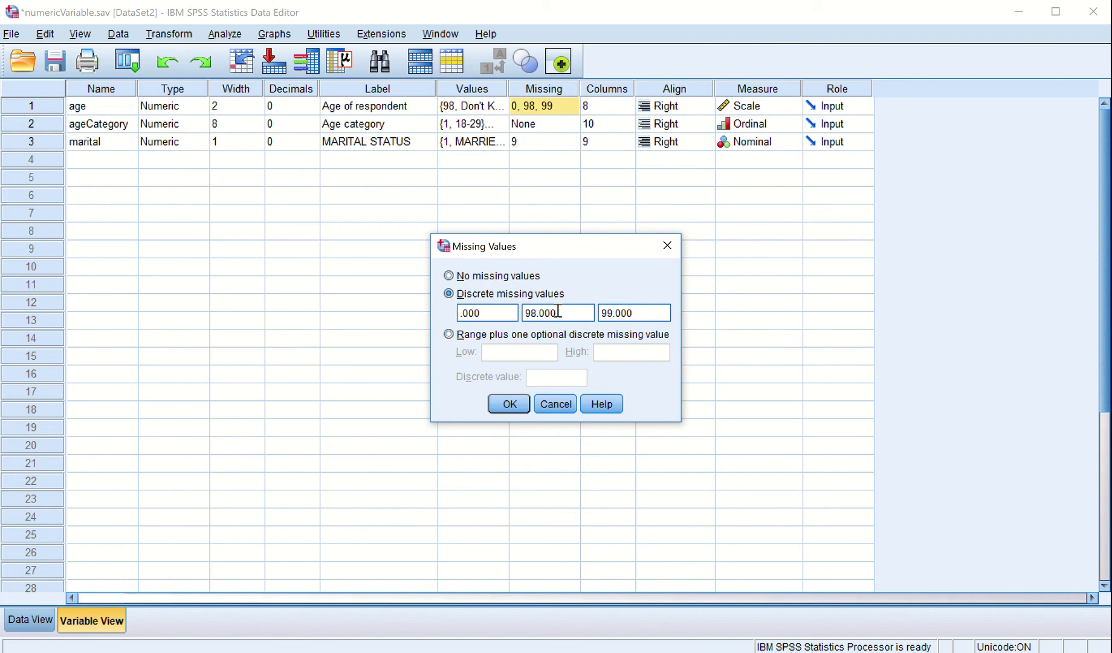
pyautogui.click(637, 314)
pyautogui.click(496, 315)
pyautogui.click(561, 311)
pyautogui.click(655, 311)
pyautogui.click(508, 403)
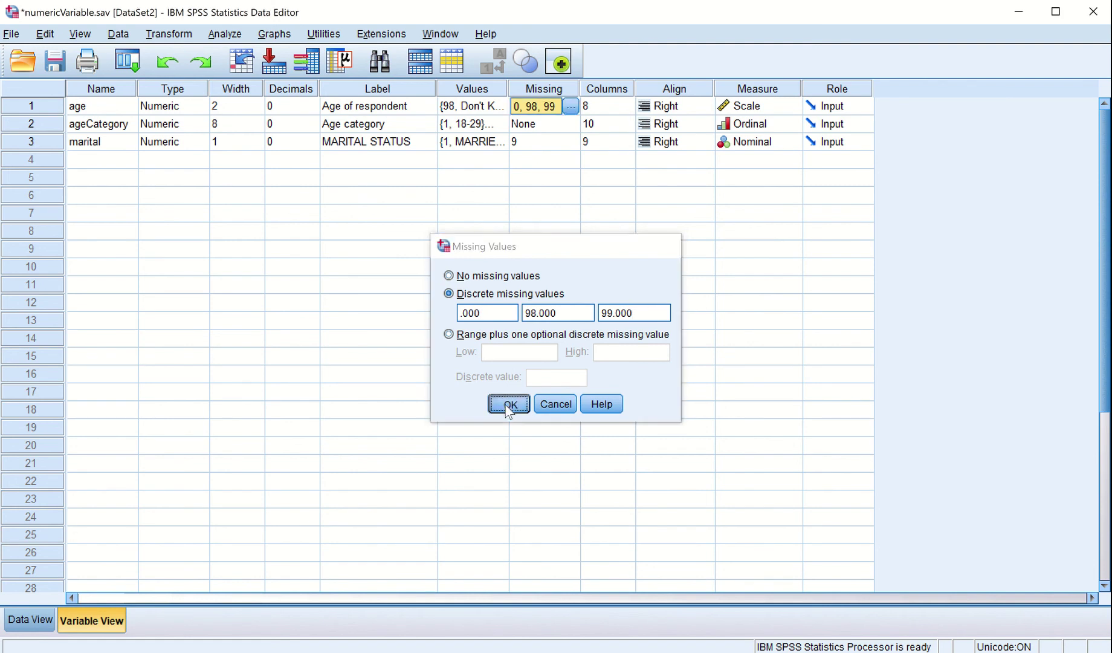
pyautogui.click(614, 108)
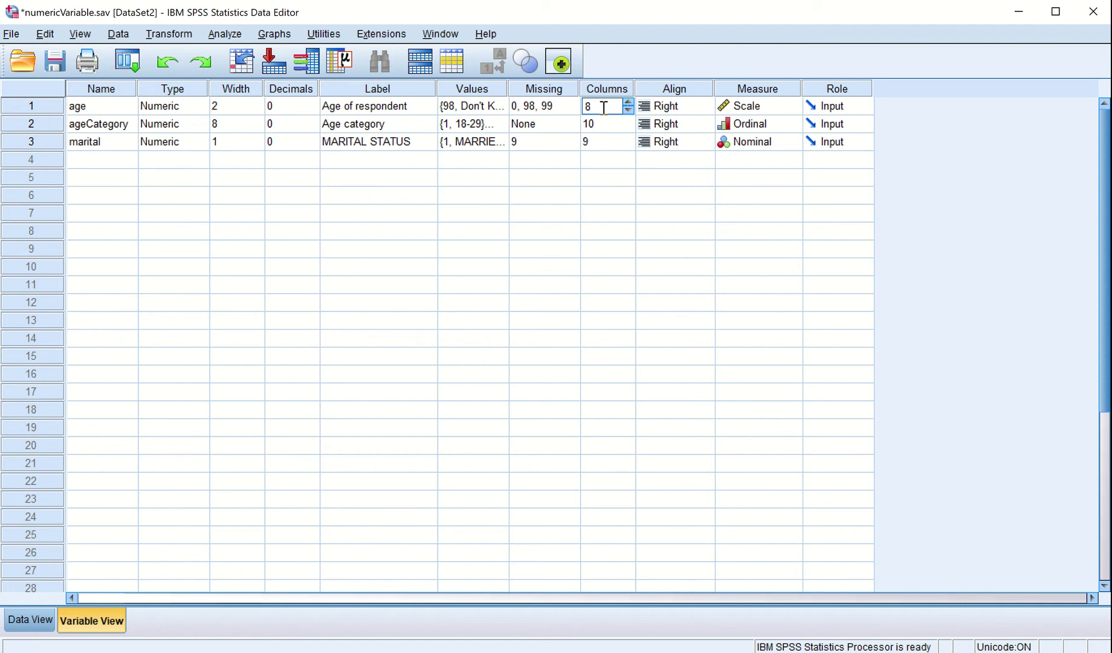
# Step: Set age's Columns width to 24 and check the result in Data View
pyautogui.doubleClick(584, 107)
pyautogui.write('24')
pyautogui.press('Tab')
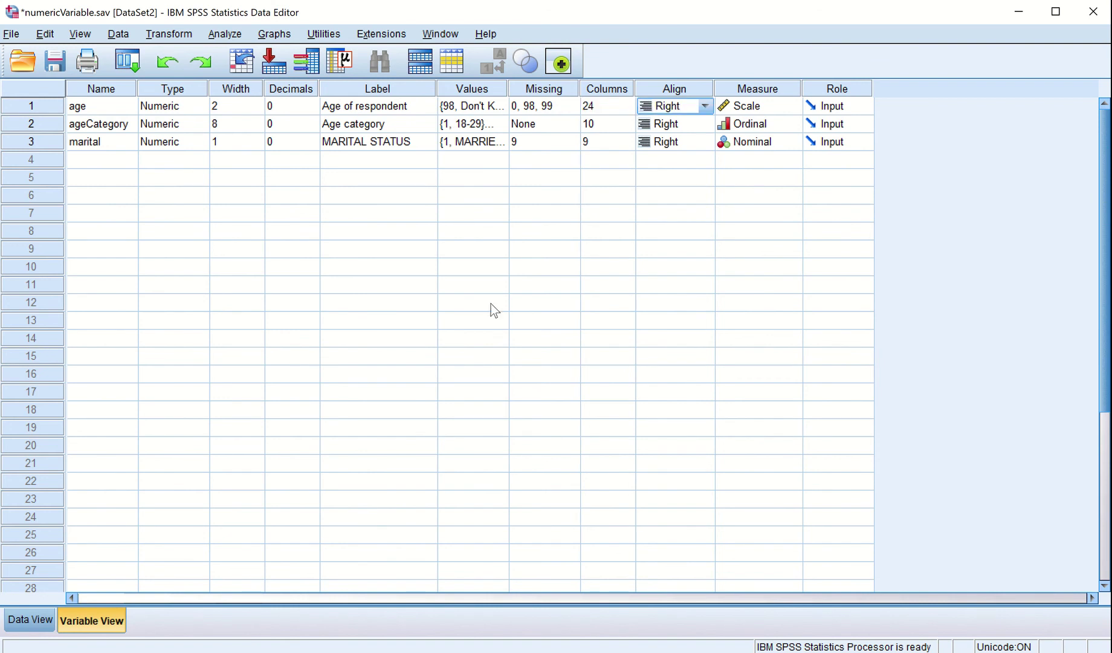
pyautogui.click(23, 620)
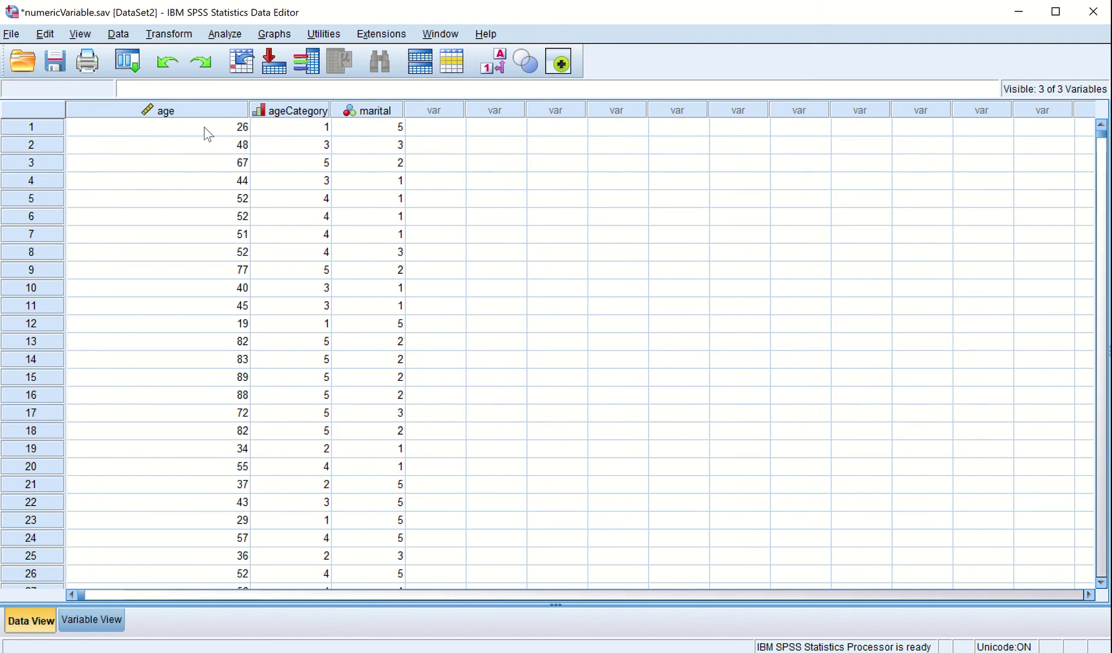
pyautogui.click(71, 623)
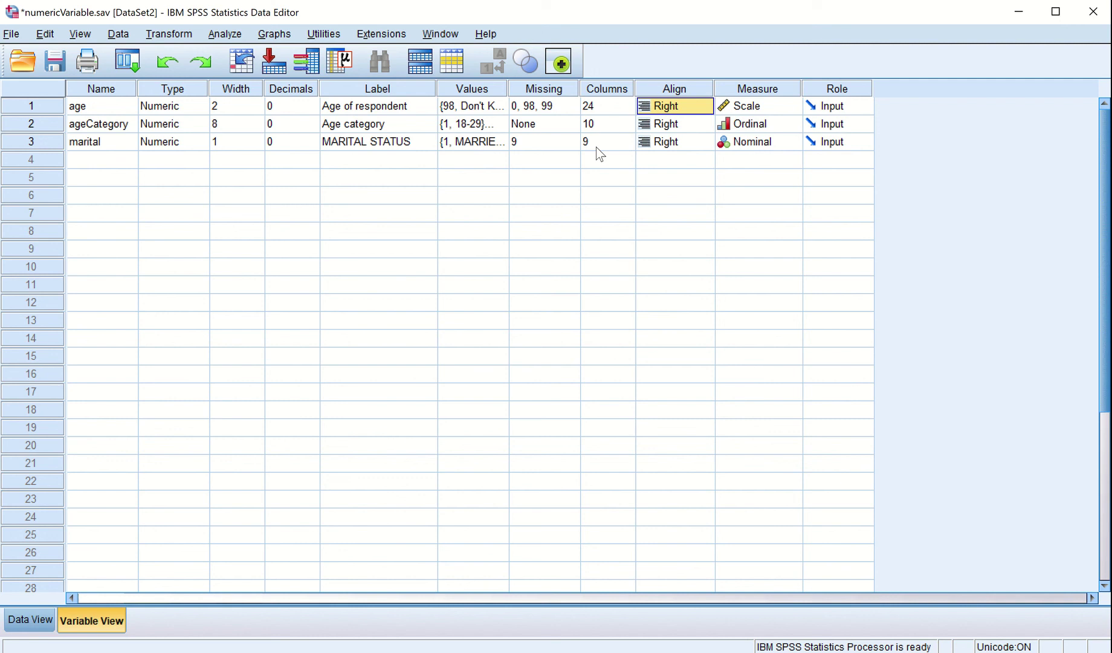
# Step: Narrow age's column in the data grid so its Columns width reads 15
pyautogui.click(607, 108)
pyautogui.click(628, 109)
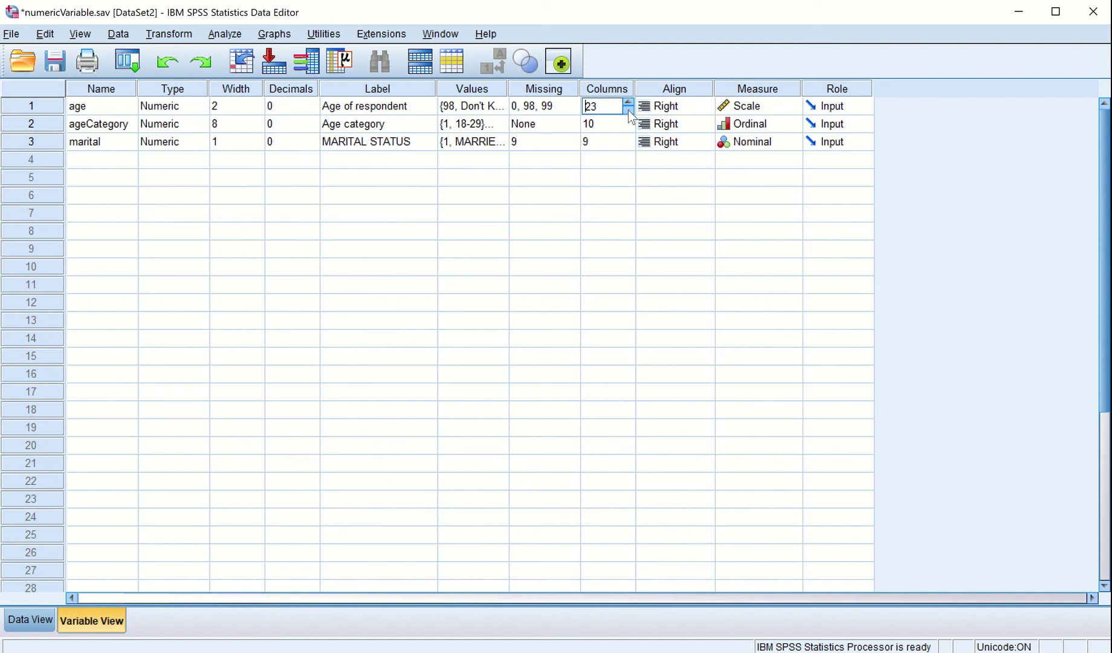
pyautogui.click(628, 110)
pyautogui.click(28, 621)
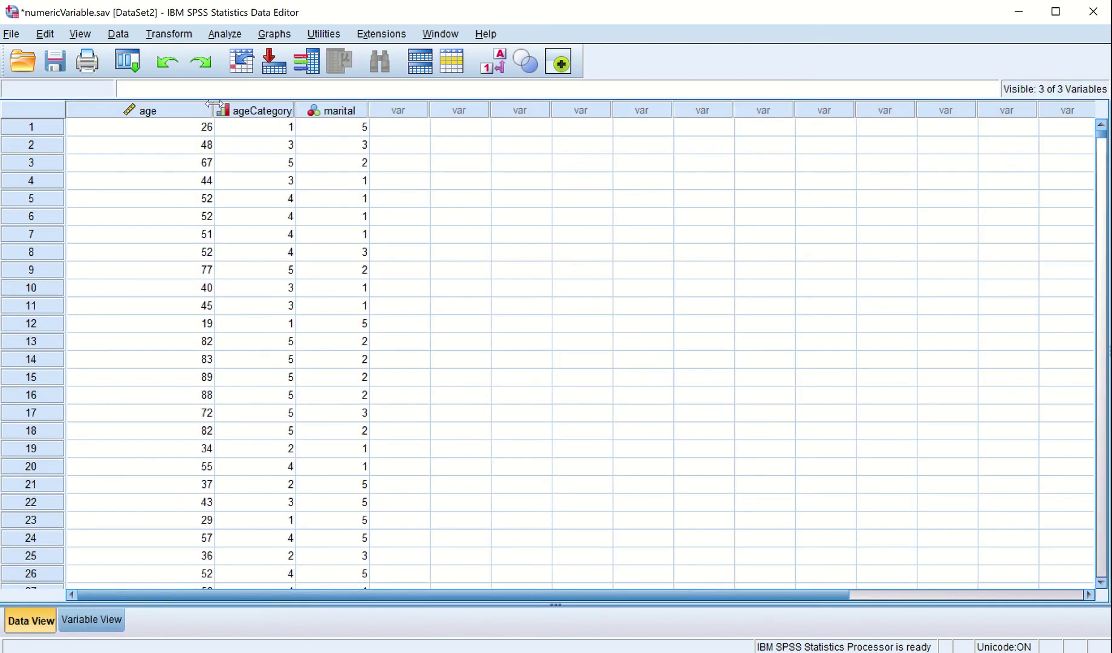
pyautogui.moveTo(212, 108); pyautogui.dragTo(181, 110)
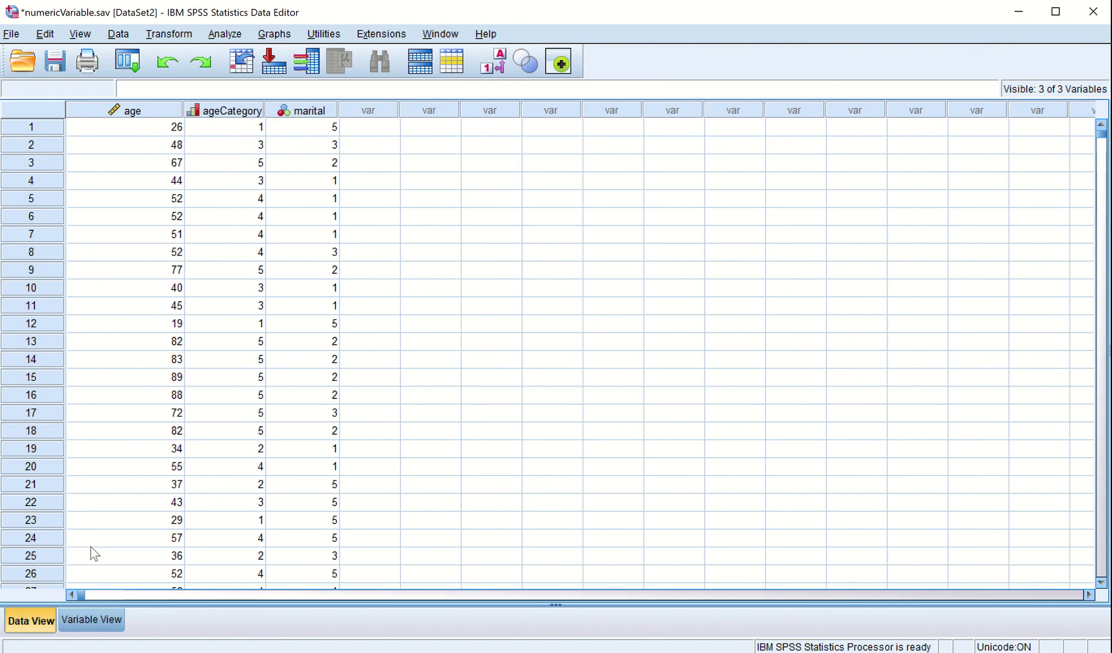
pyautogui.click(83, 618)
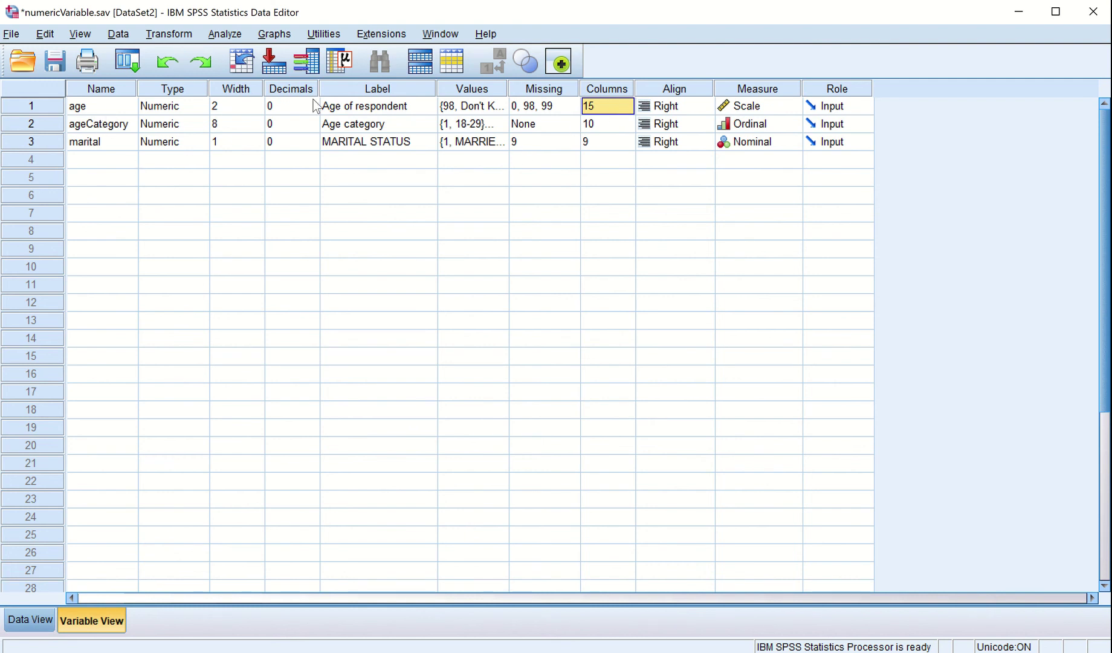
pyautogui.click(674, 111)
pyautogui.click(671, 113)
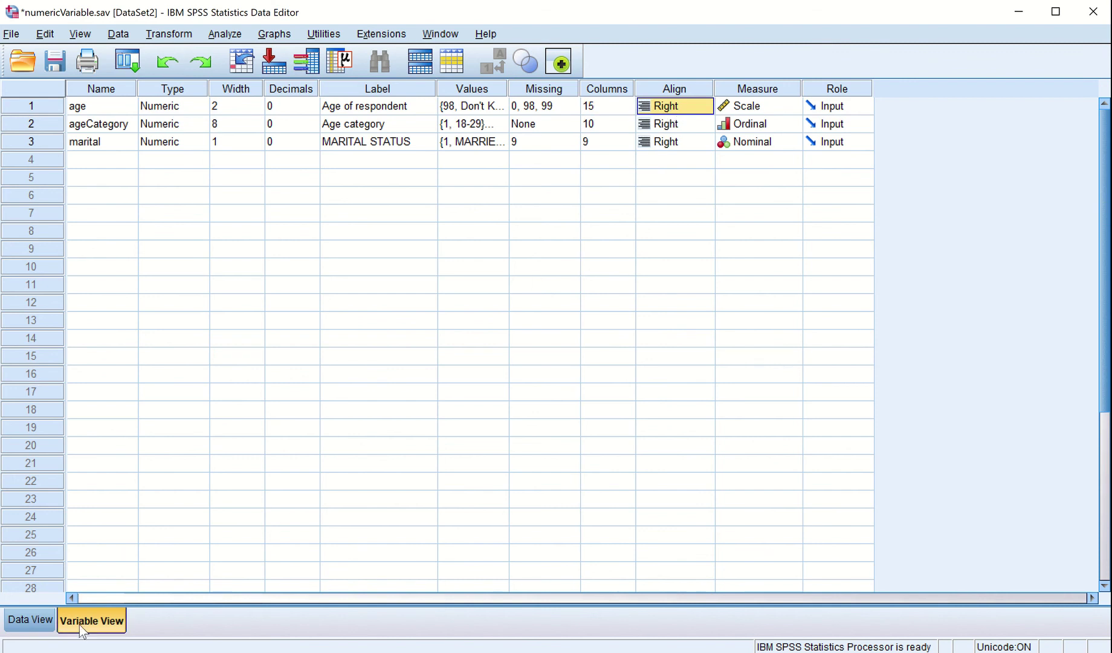
pyautogui.click(679, 110)
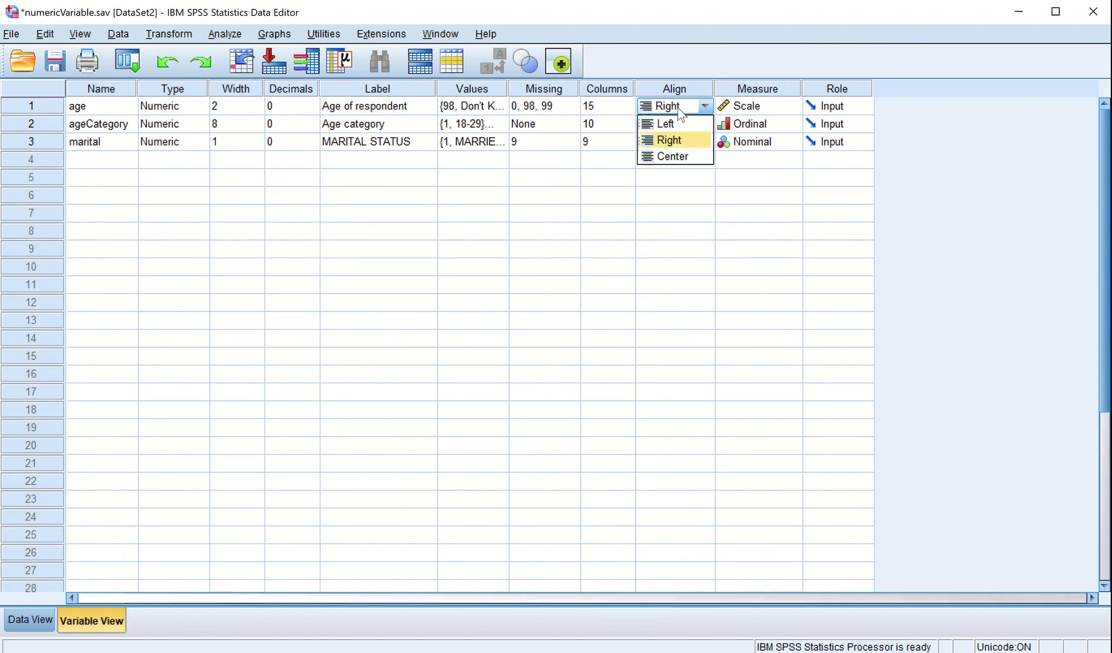
pyautogui.click(675, 143)
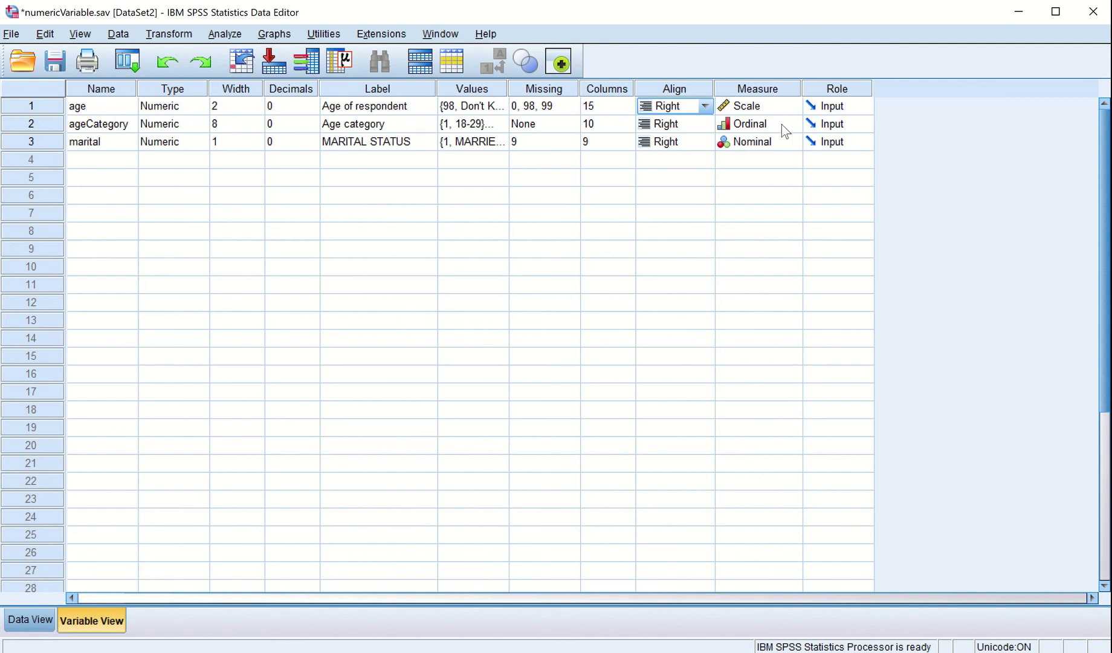
# Step: Change ageCategory's label for value 5 from 60-89 to 60-99
pyautogui.click(498, 125)
pyautogui.click(500, 127)
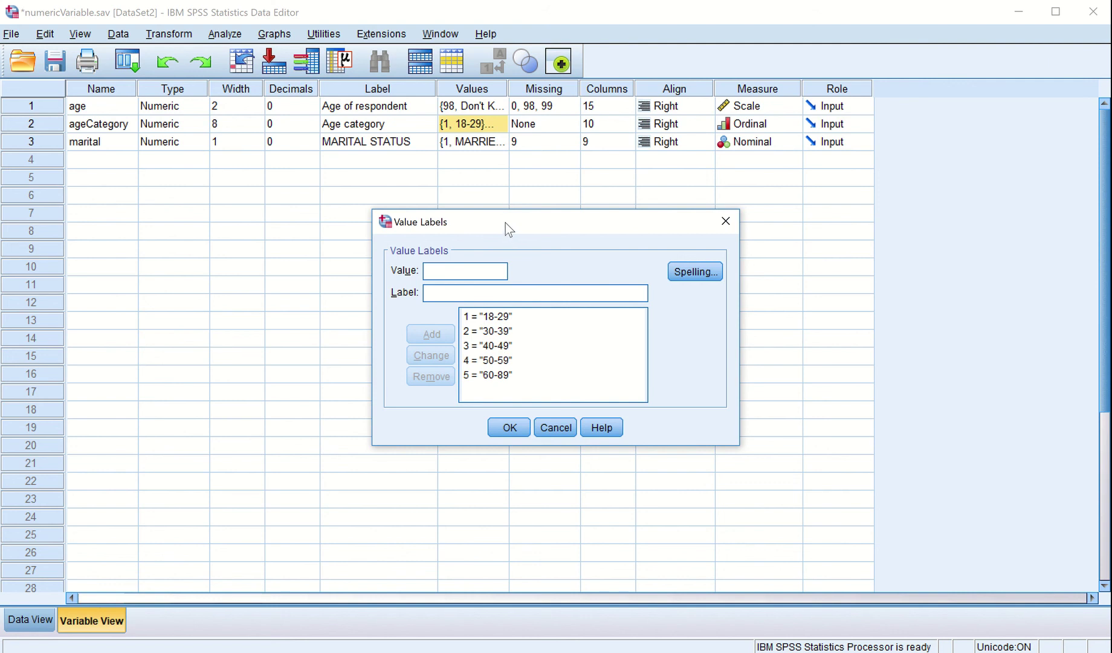
pyautogui.moveTo(506, 223); pyautogui.dragTo(500, 177)
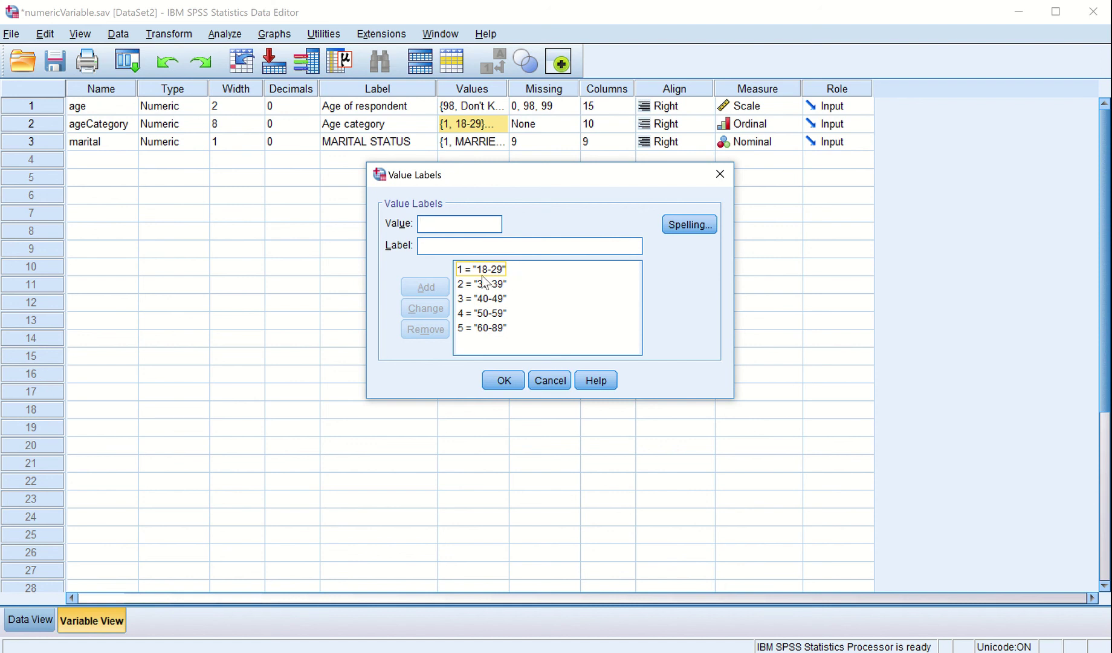
pyautogui.click(495, 329)
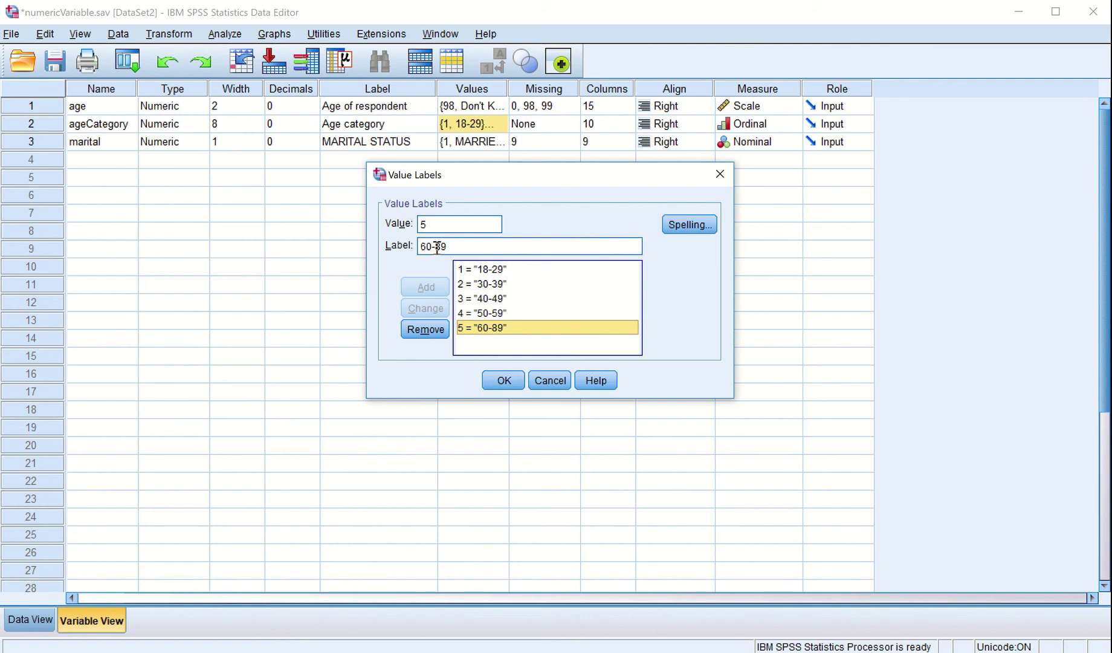
pyautogui.moveTo(436, 246); pyautogui.dragTo(453, 246)
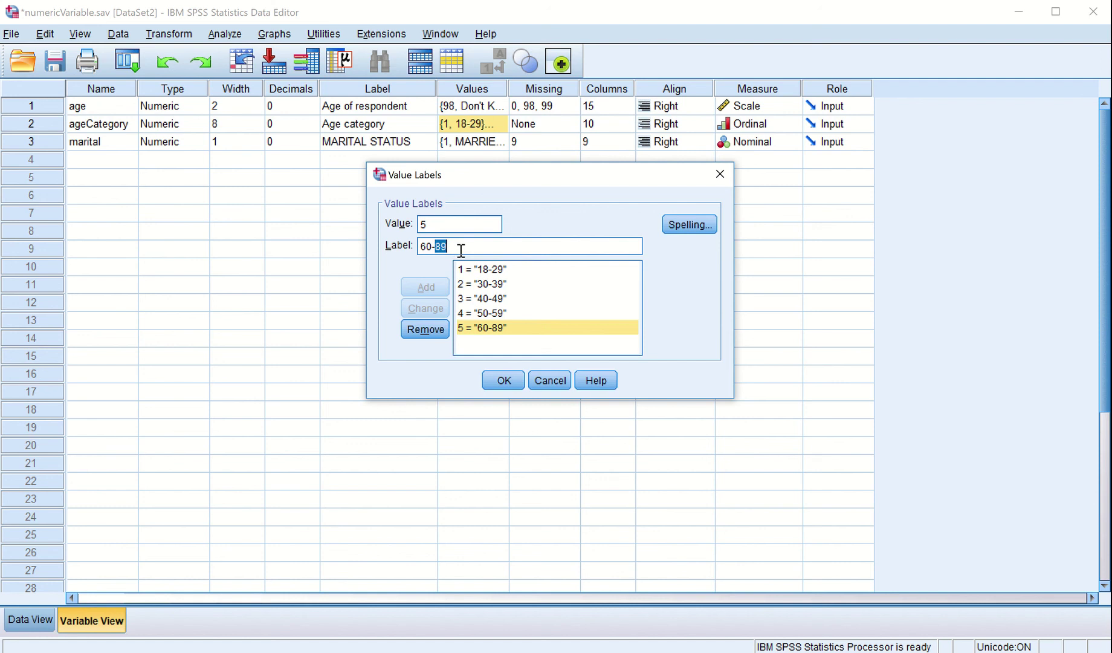
pyautogui.write('99')
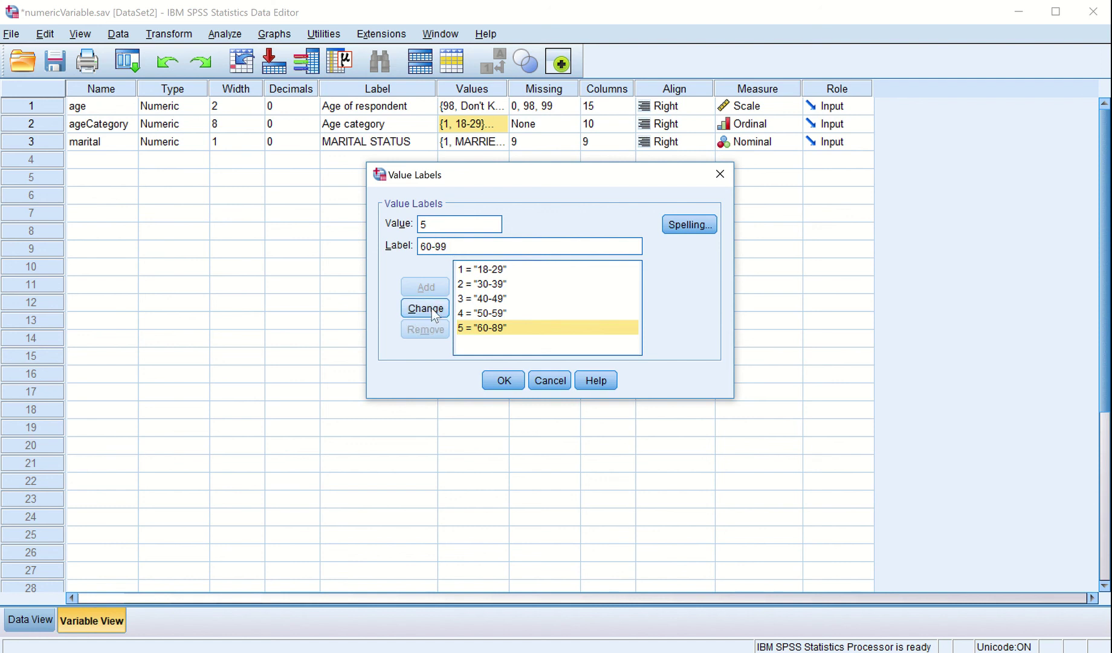
pyautogui.click(429, 308)
pyautogui.click(505, 381)
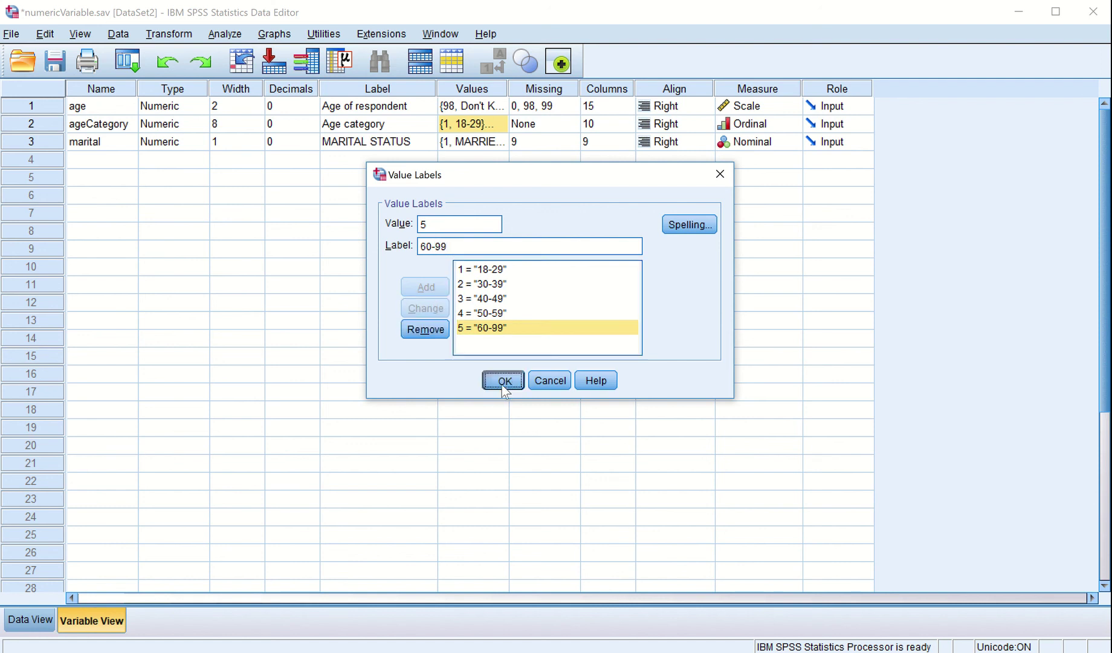
# Step: Reopen ageCategory's value labels to verify 1 = 18-29 through 5 = 60-99
pyautogui.click(499, 125)
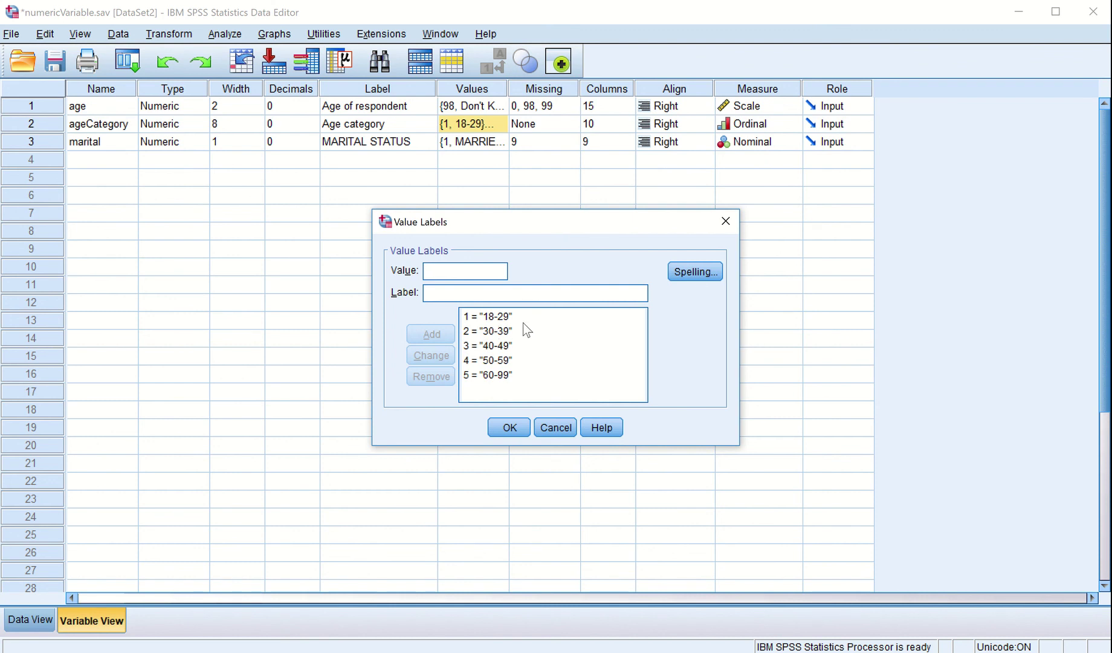
pyautogui.click(471, 321)
pyautogui.click(510, 428)
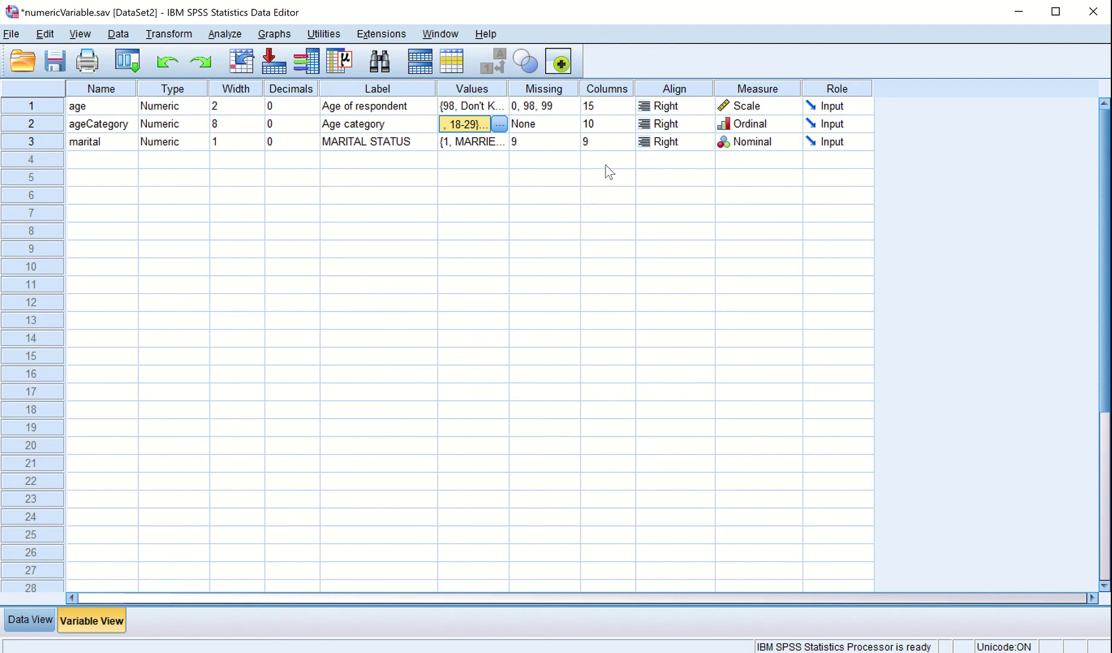
# Step: Open marital's value labels, enlarge the window and review labels MARRIED through NA
pyautogui.doubleClick(500, 142)
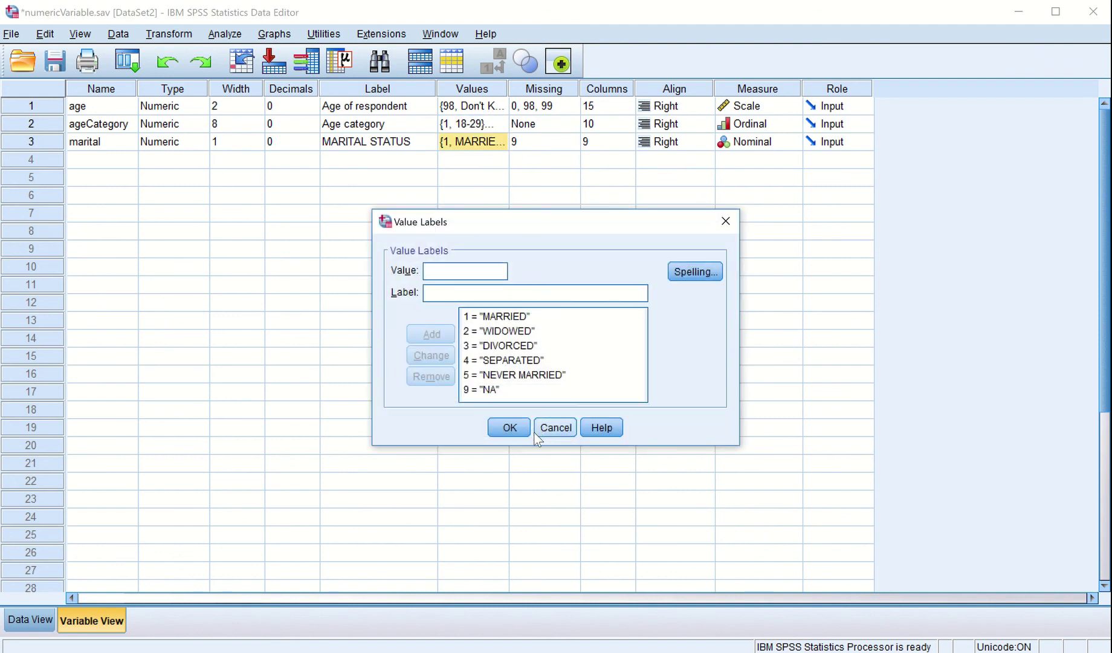
pyautogui.moveTo(529, 446); pyautogui.dragTo(529, 511)
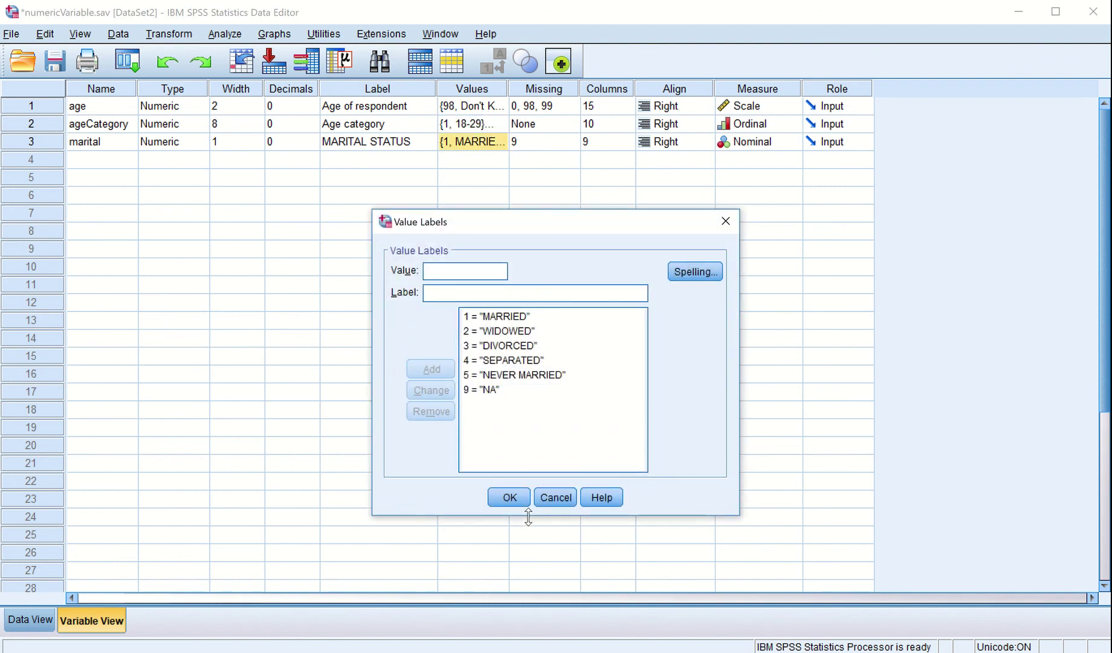
pyautogui.click(509, 321)
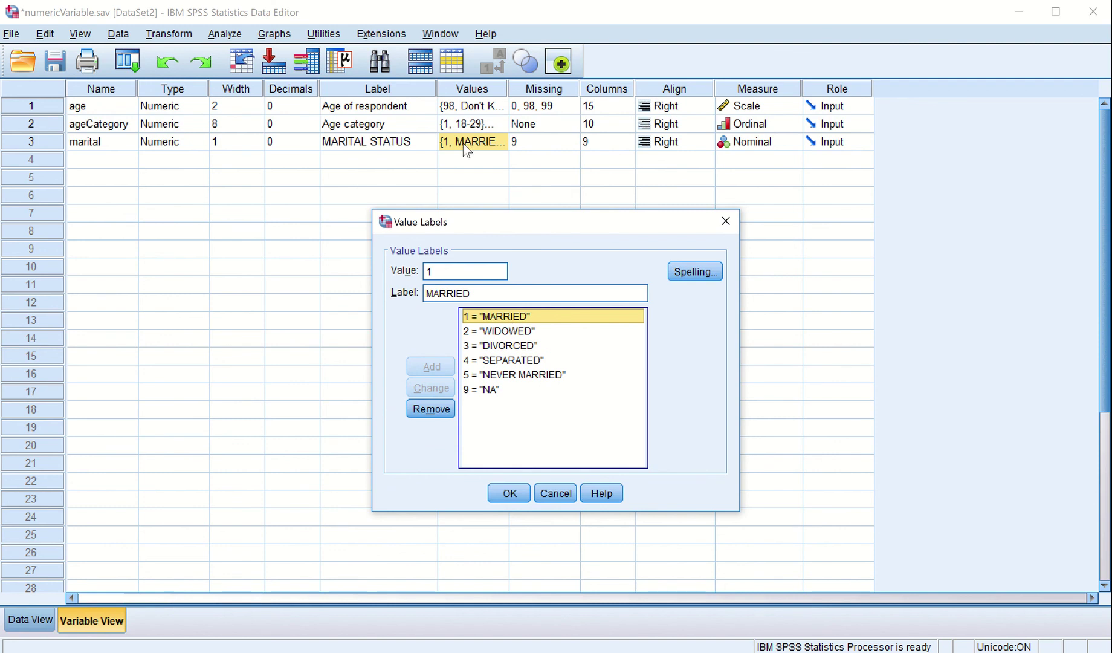
pyautogui.click(511, 331)
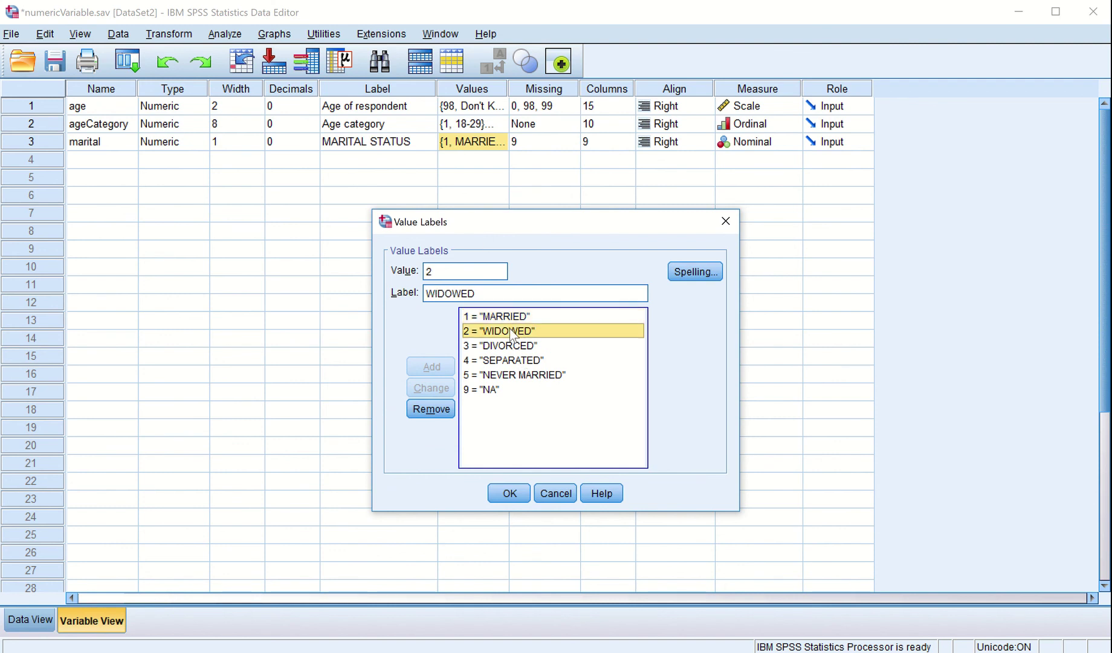
pyautogui.click(511, 347)
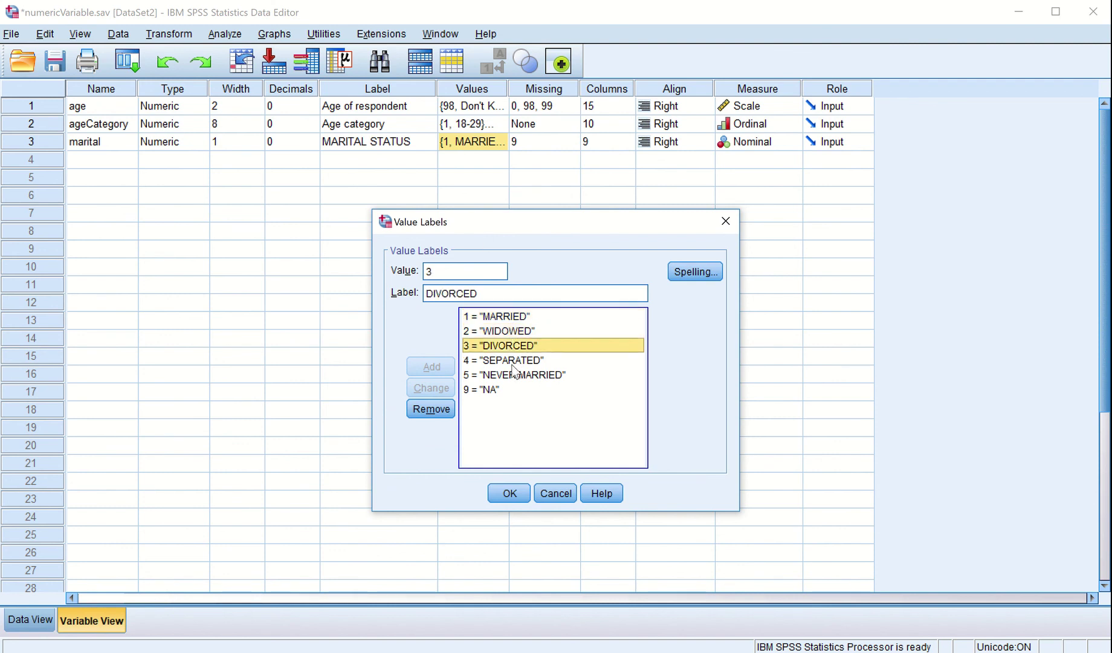
pyautogui.click(512, 362)
pyautogui.click(516, 376)
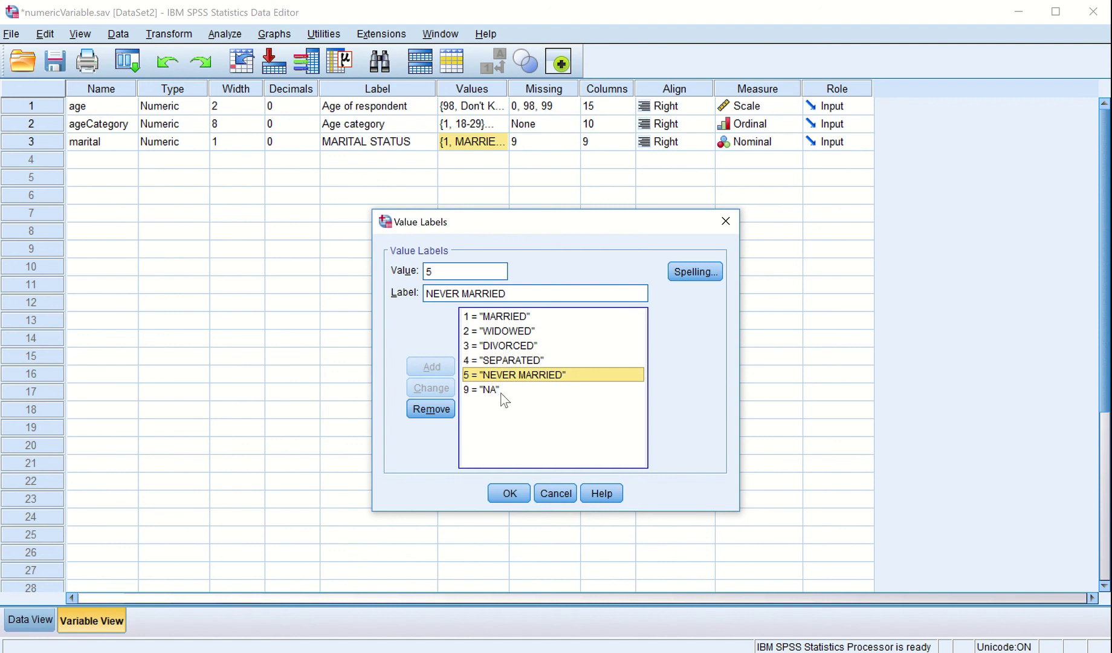
pyautogui.click(497, 390)
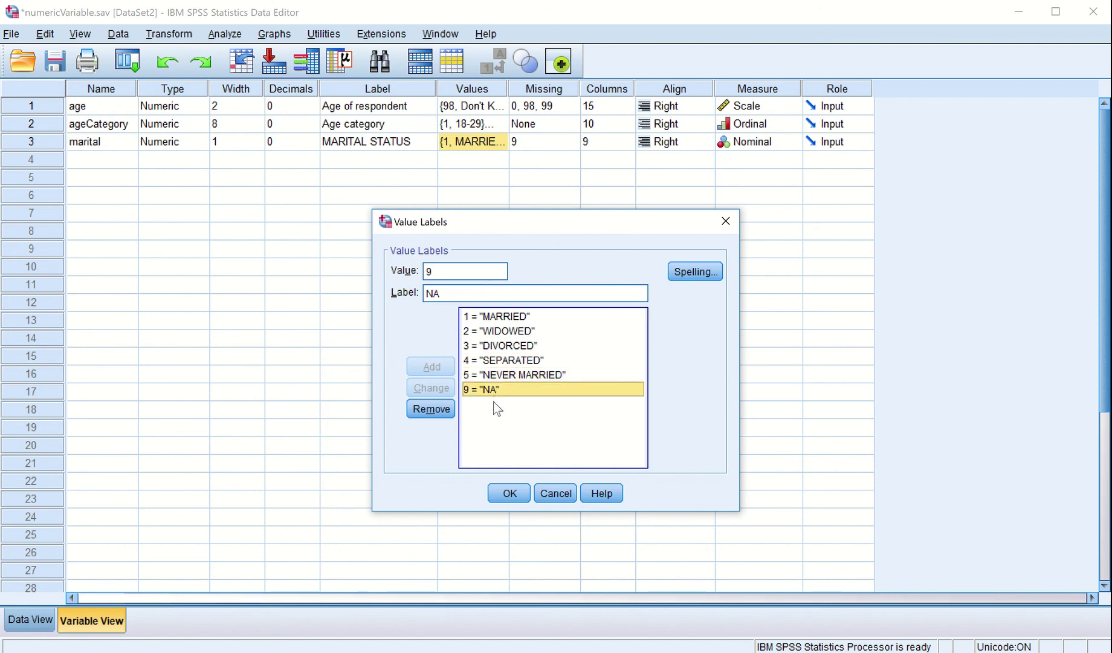
# Step: Relabel marital code 9 as 'Not Available' and reopen the labels to verify
pyautogui.click(435, 296)
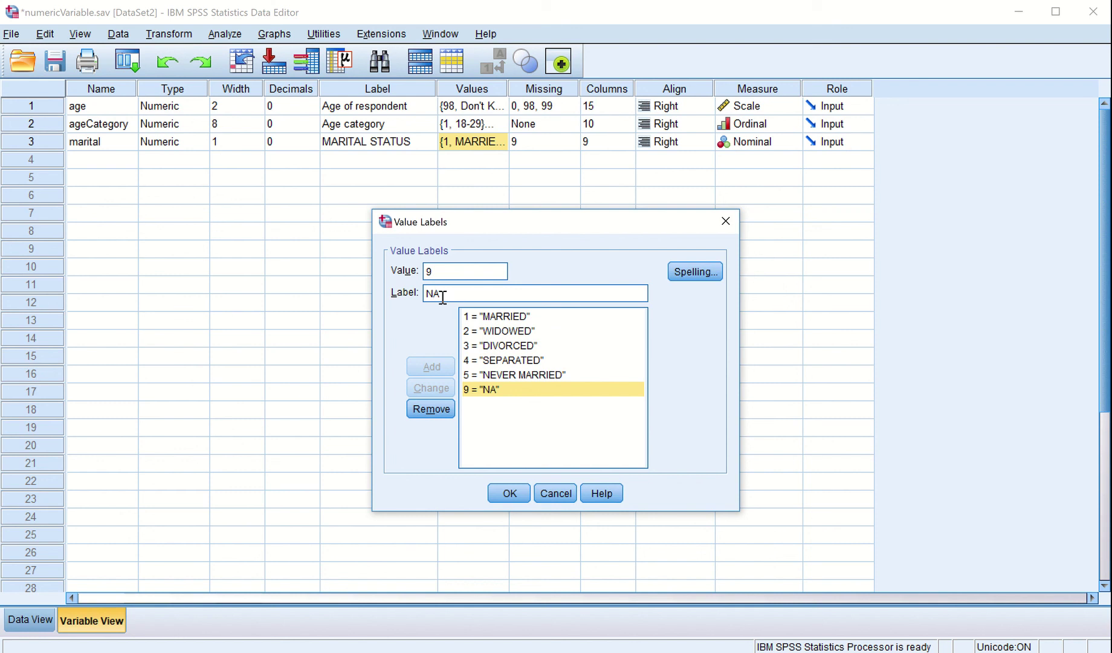
pyautogui.write('ot')
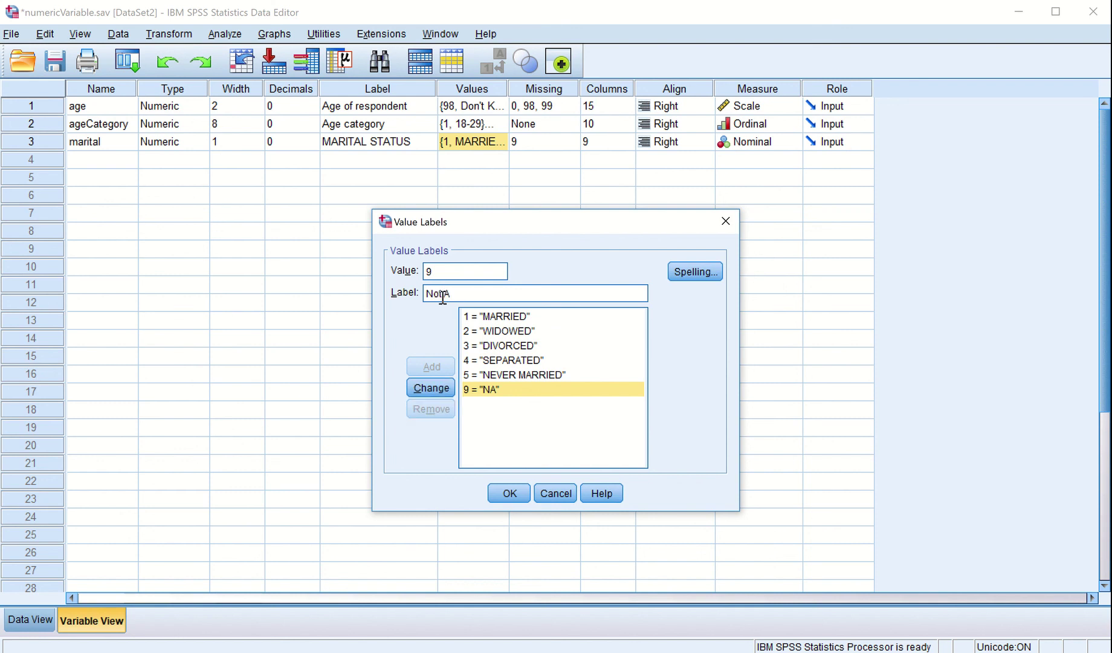
pyautogui.write(' Available')
pyautogui.click(433, 393)
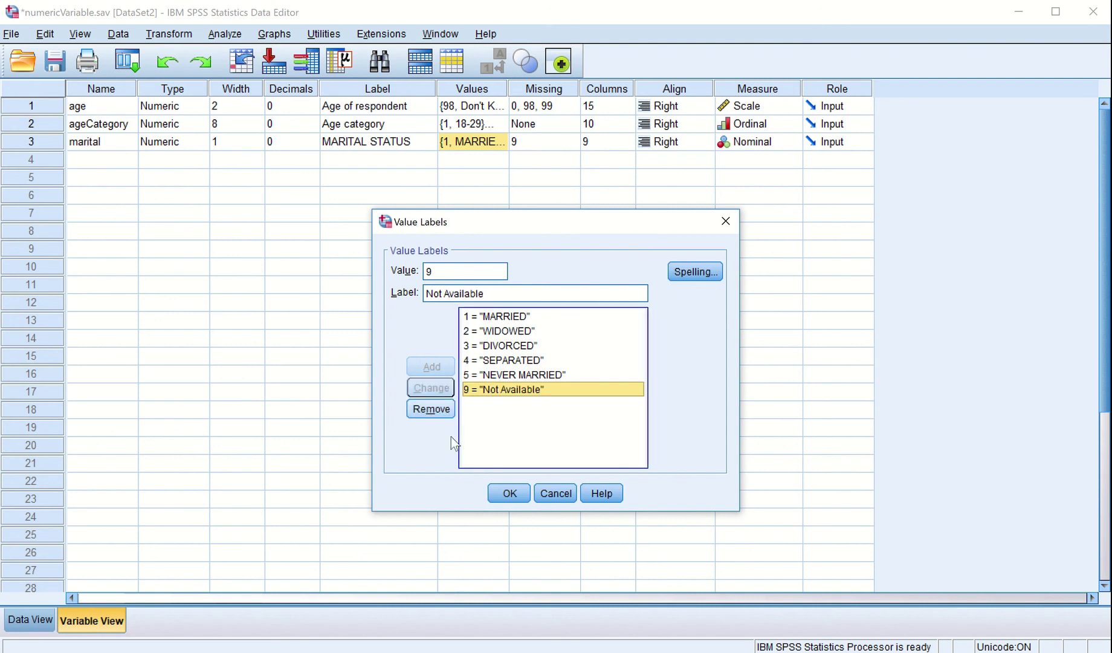
pyautogui.click(508, 493)
pyautogui.click(499, 143)
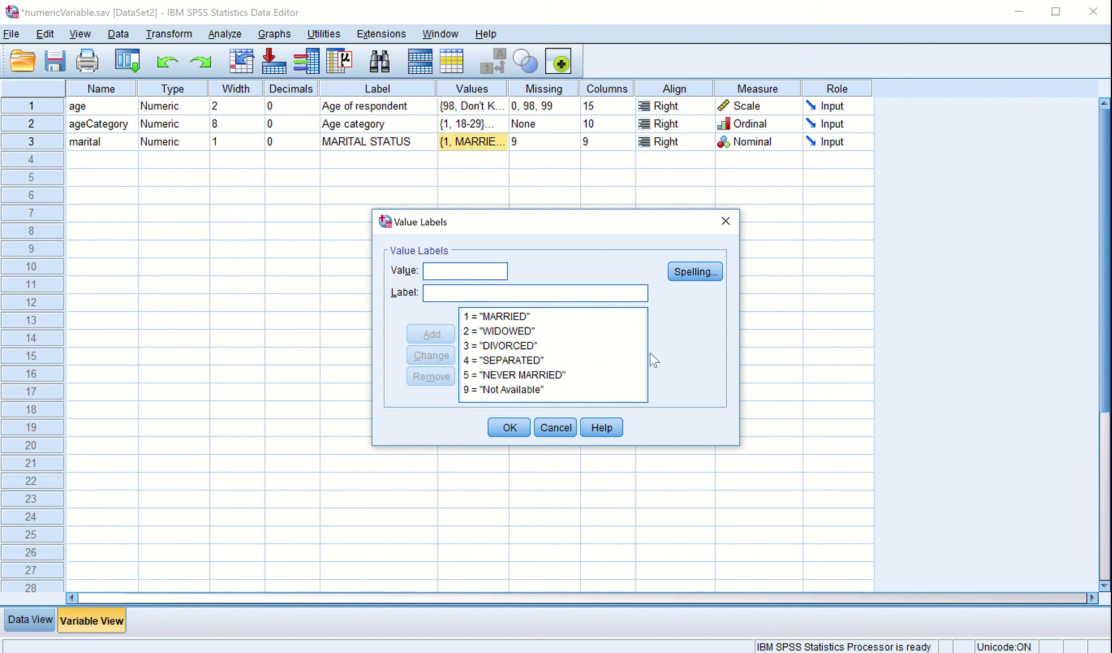
pyautogui.click(510, 427)
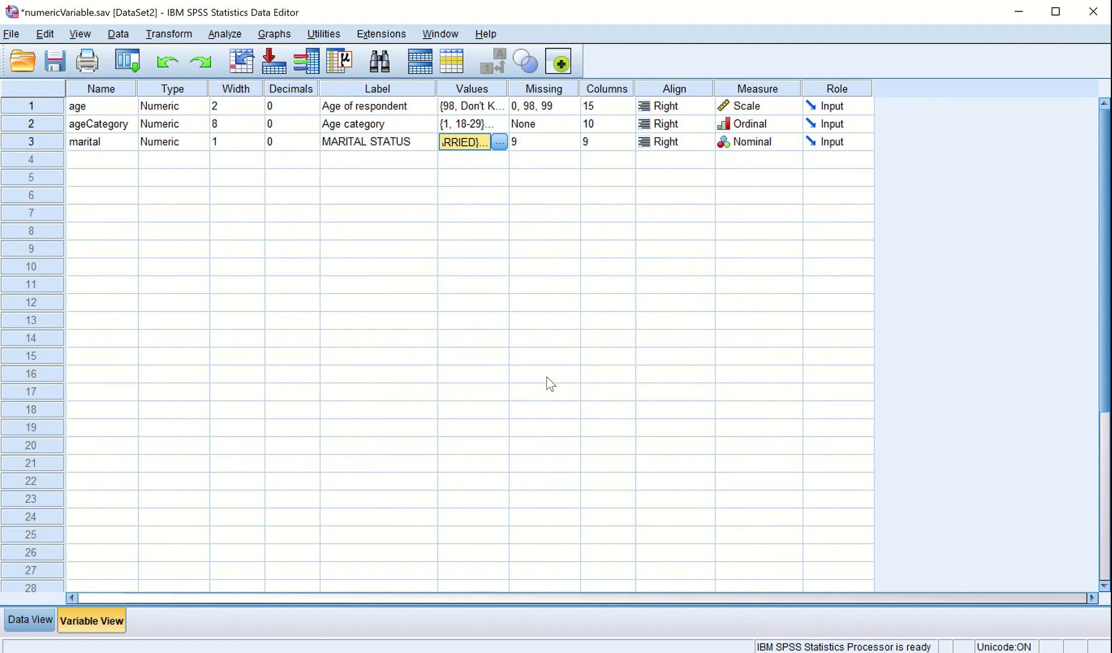
# Step: Show value labels in Data View and widen the ageCategory and marital columns
pyautogui.click(23, 621)
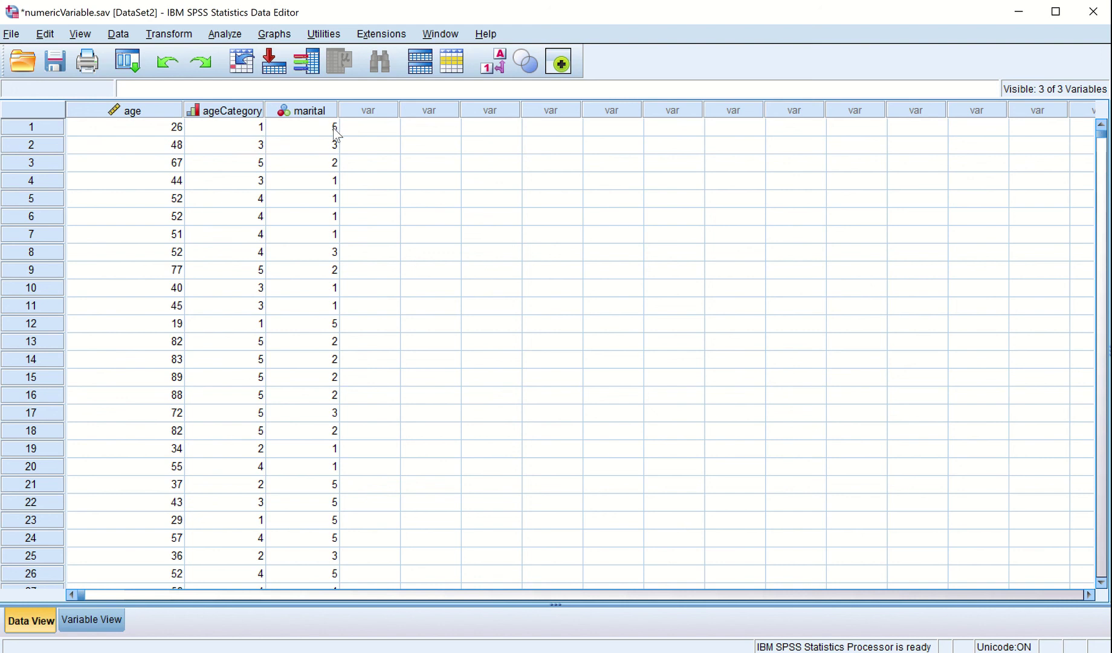
pyautogui.click(501, 74)
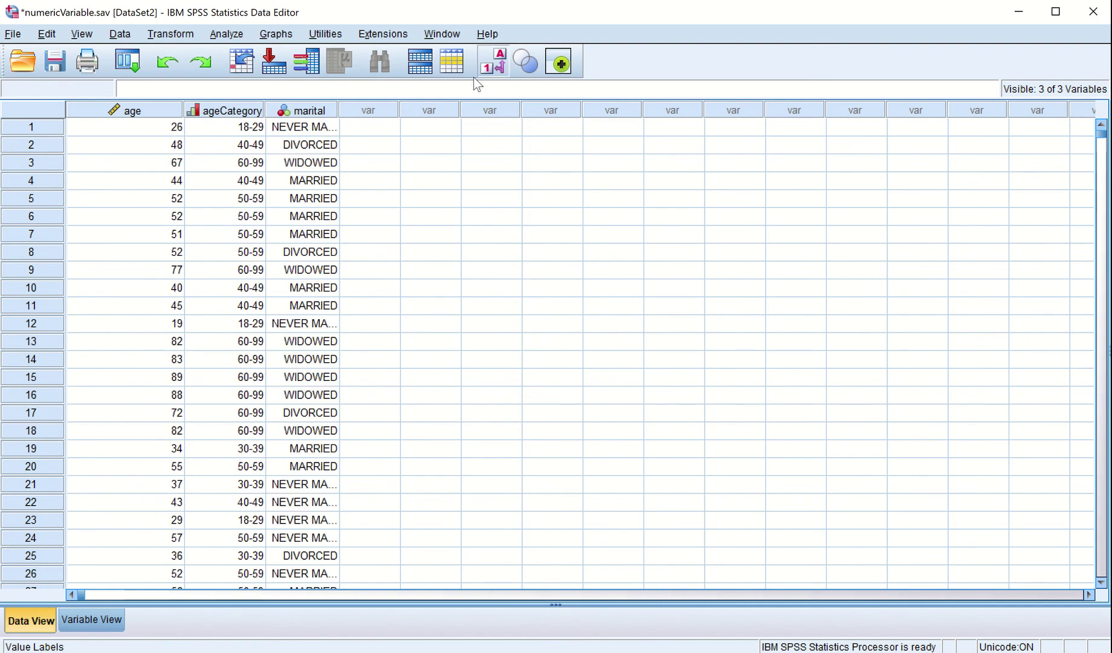
pyautogui.moveTo(264, 111); pyautogui.dragTo(286, 112)
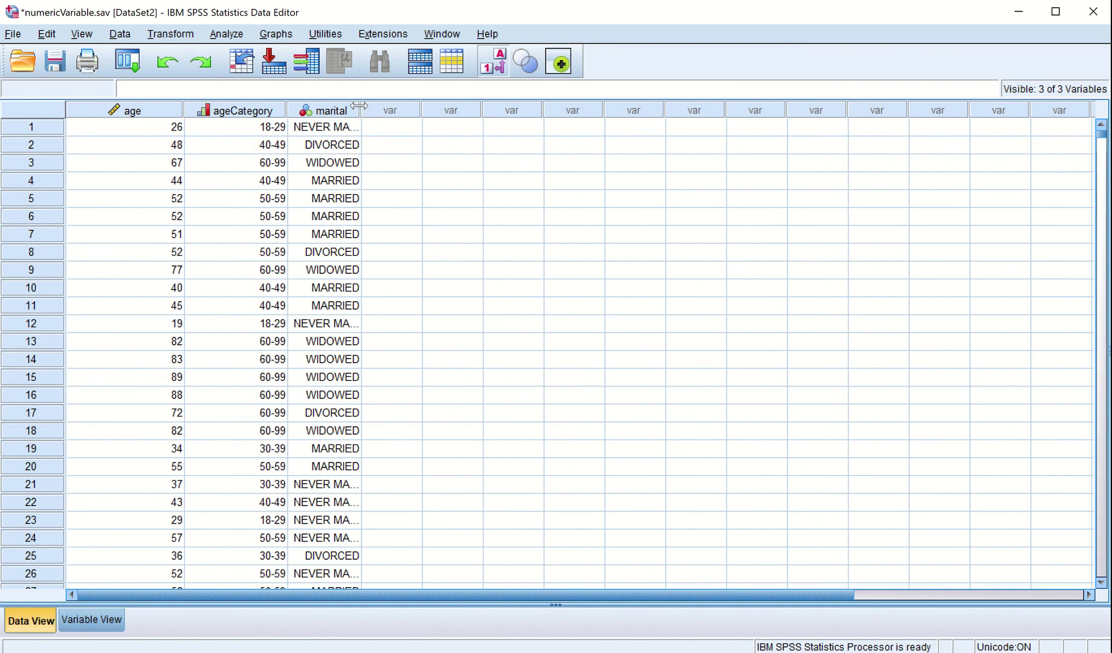
pyautogui.moveTo(364, 111); pyautogui.dragTo(411, 117)
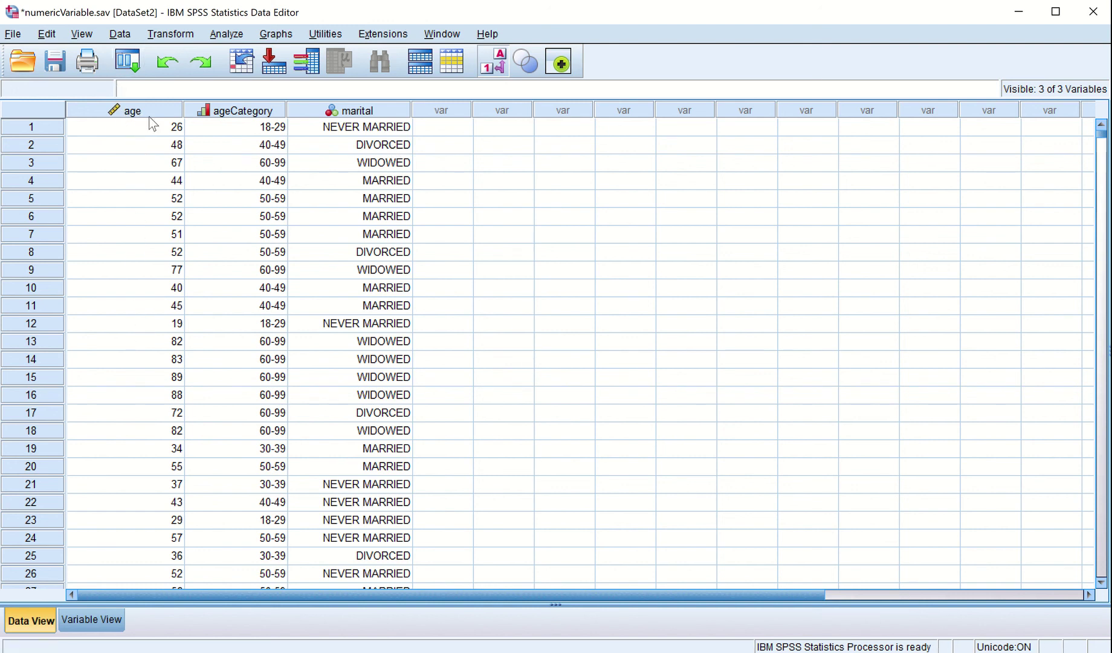
# Step: Check the variable information for the age, ageCategory and marital column headers
pyautogui.moveTo(151, 114)
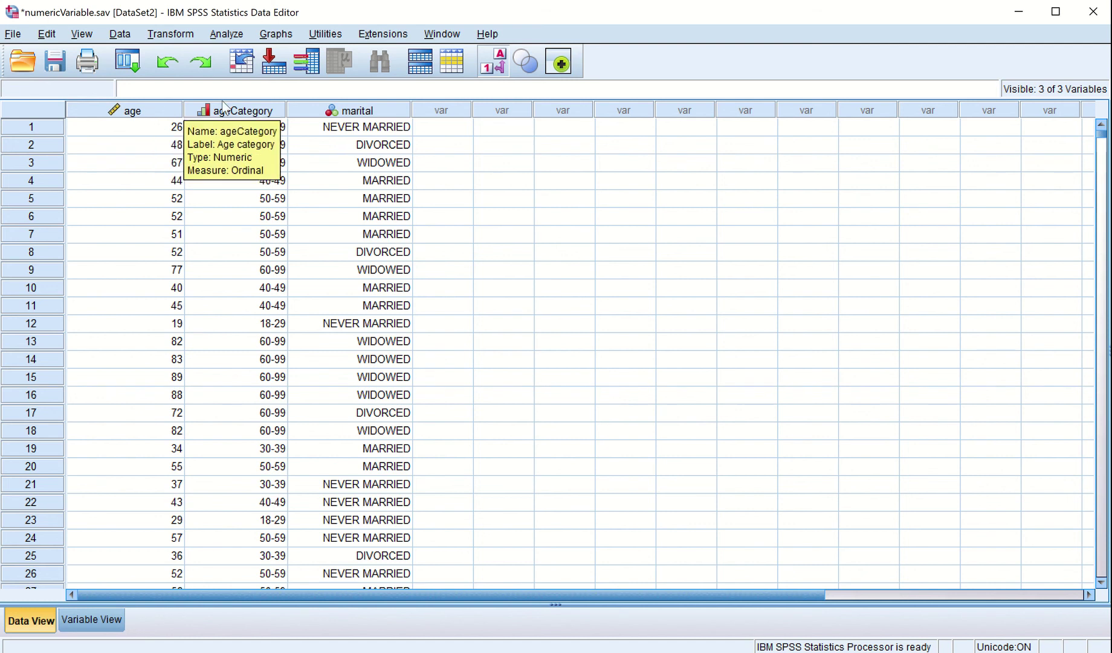
pyautogui.moveTo(248, 113)
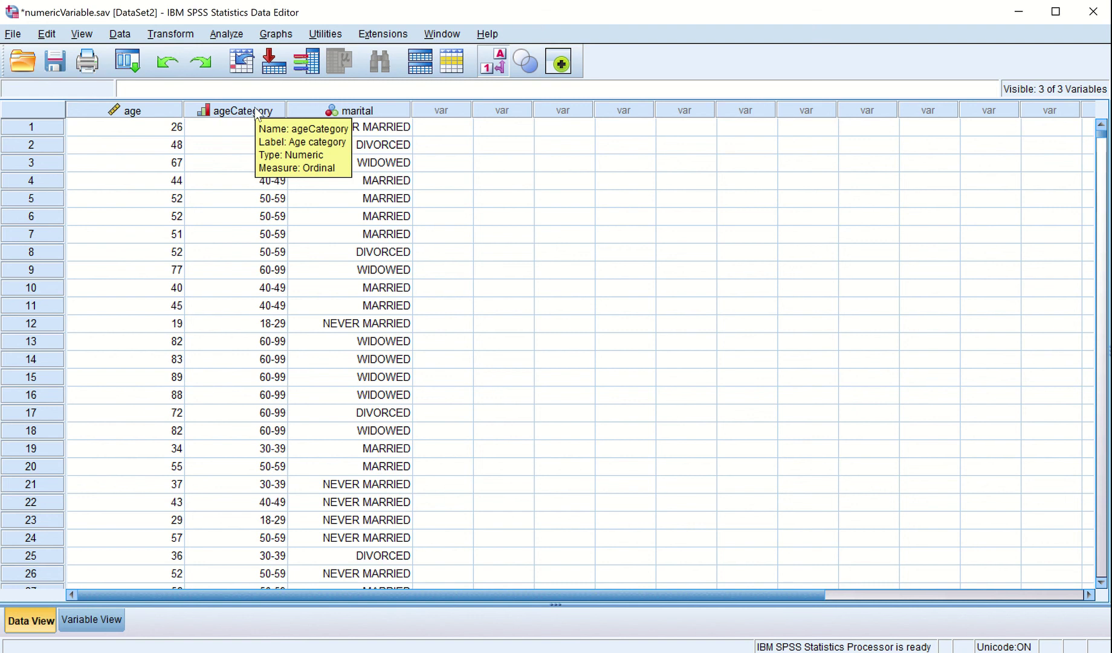
pyautogui.moveTo(350, 115)
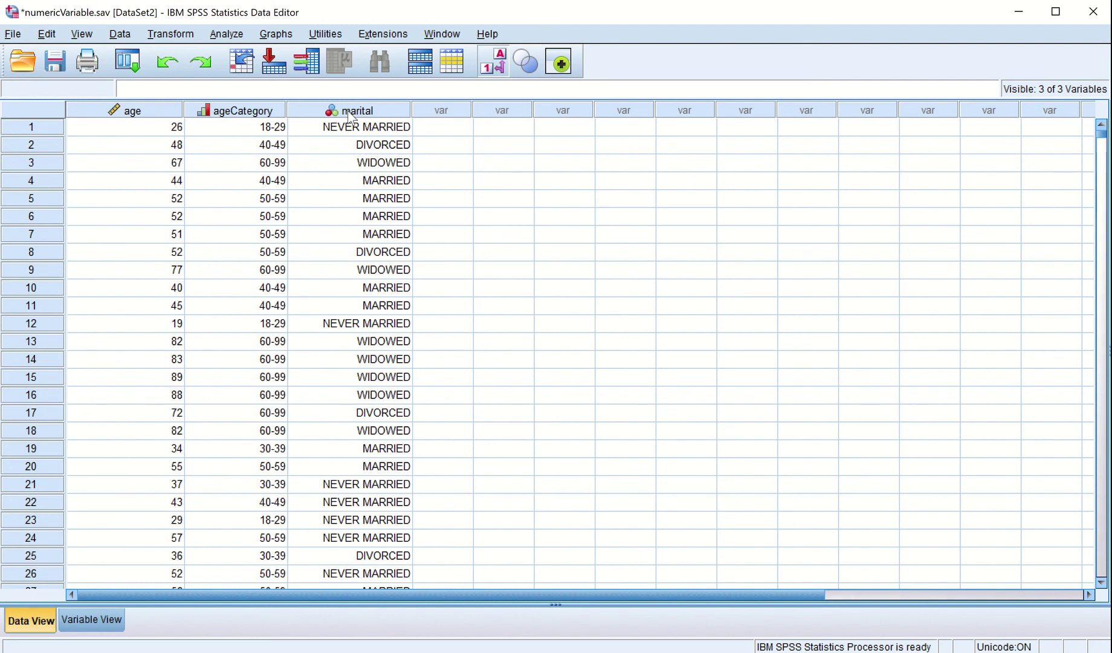
# Step: Switch value labels off and on twice, then go back to Variable View
pyautogui.click(490, 69)
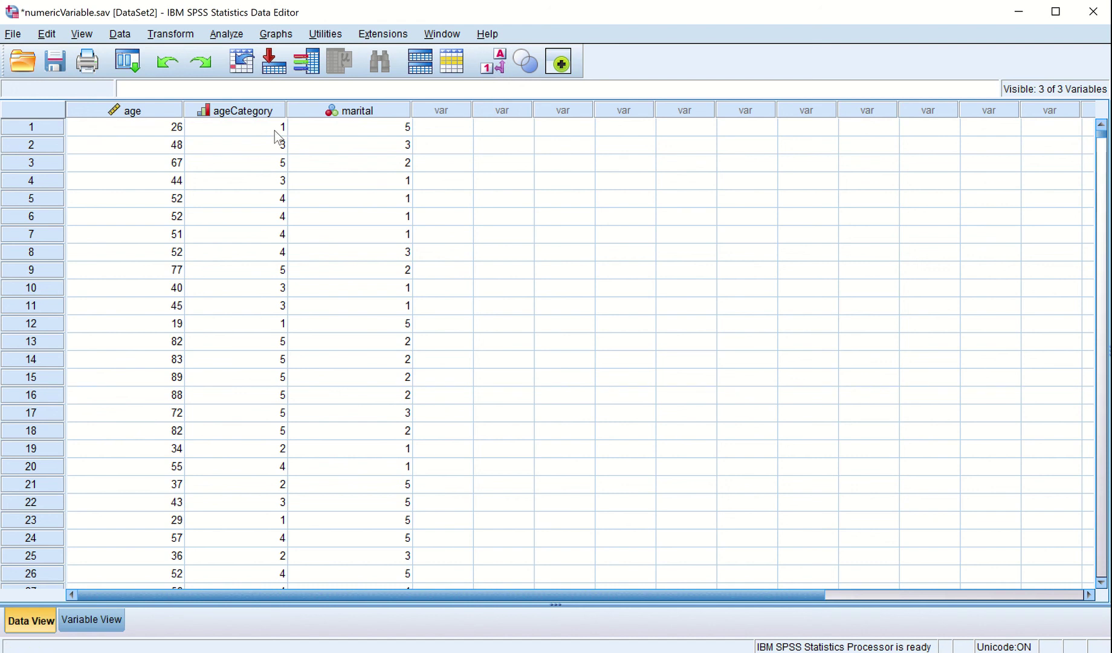
pyautogui.click(492, 66)
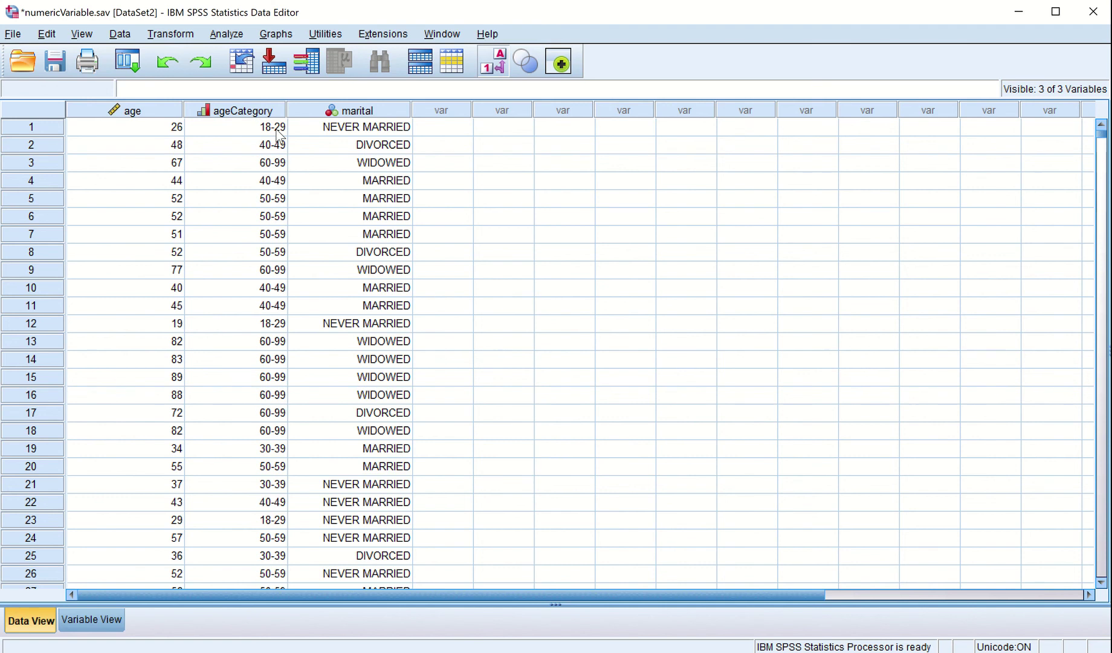
pyautogui.click(494, 64)
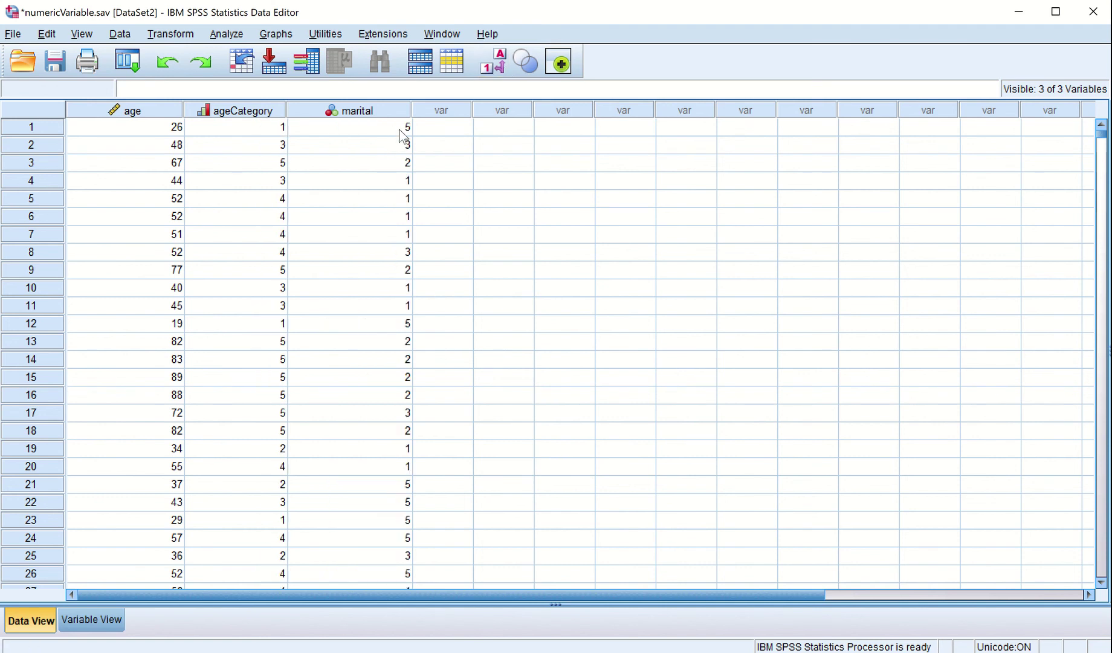
pyautogui.click(493, 61)
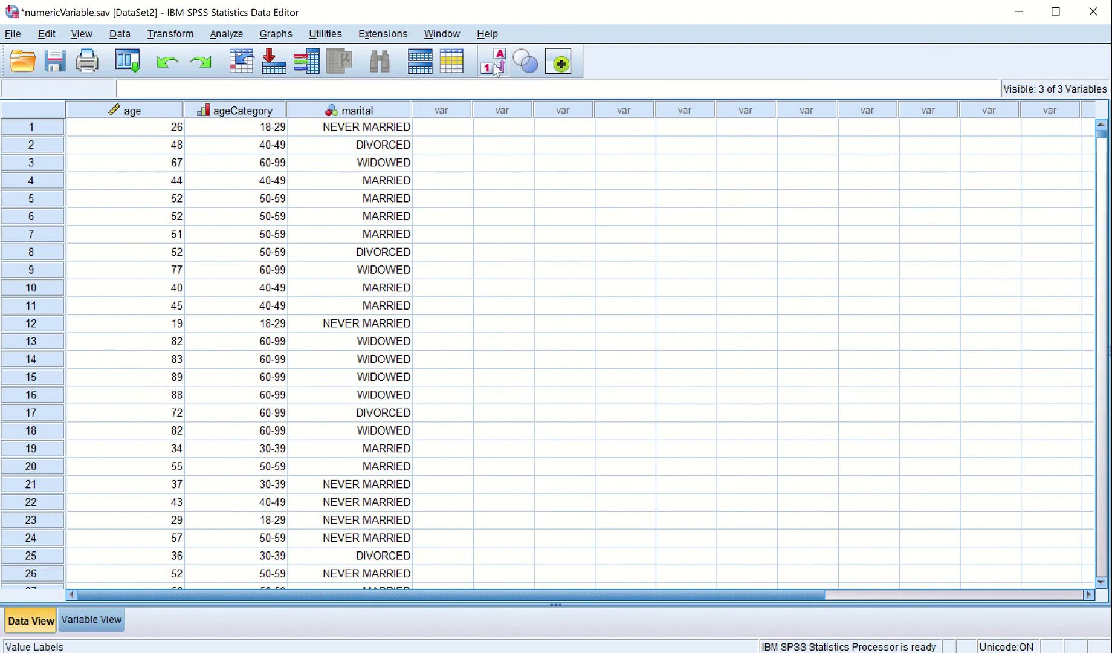
pyautogui.click(92, 619)
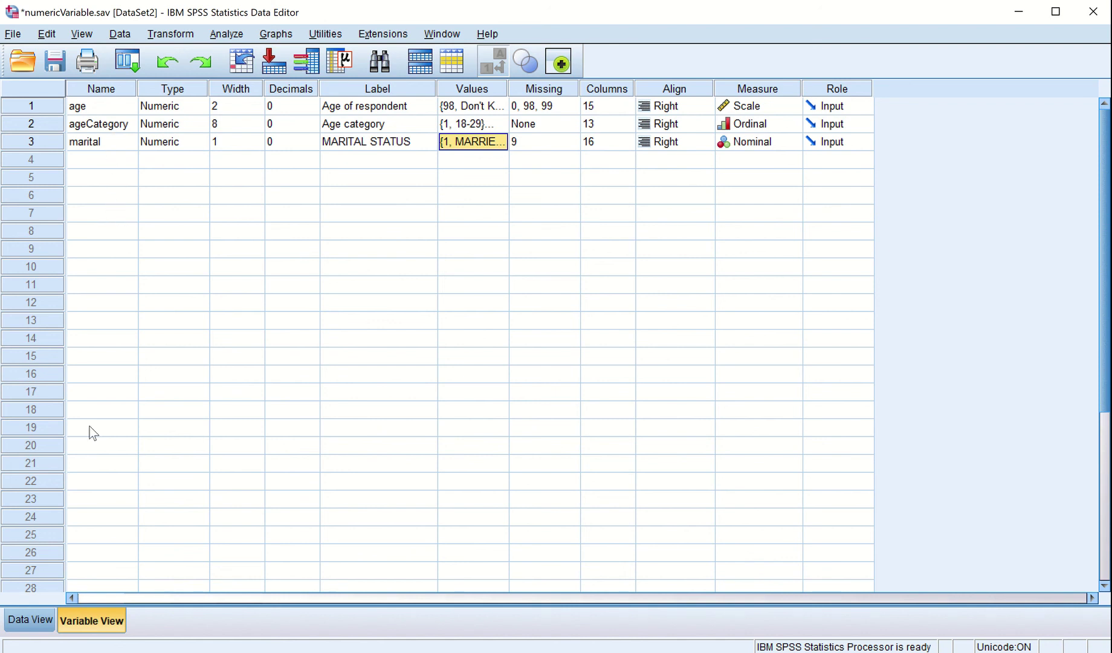
pyautogui.click(18, 620)
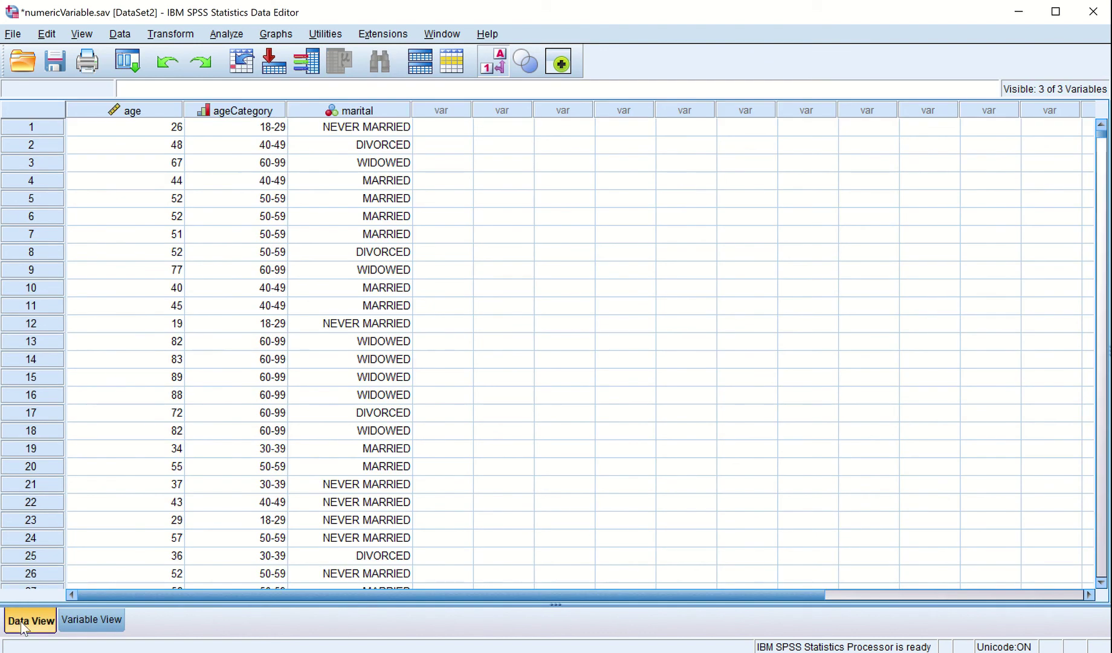
pyautogui.click(67, 622)
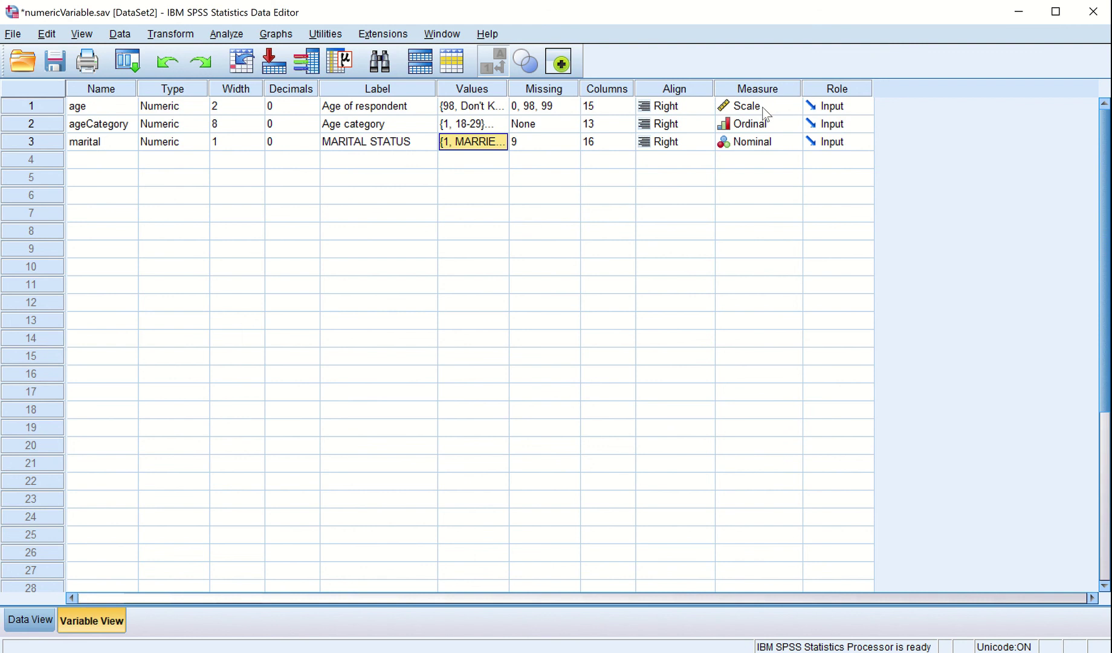
pyautogui.click(18, 621)
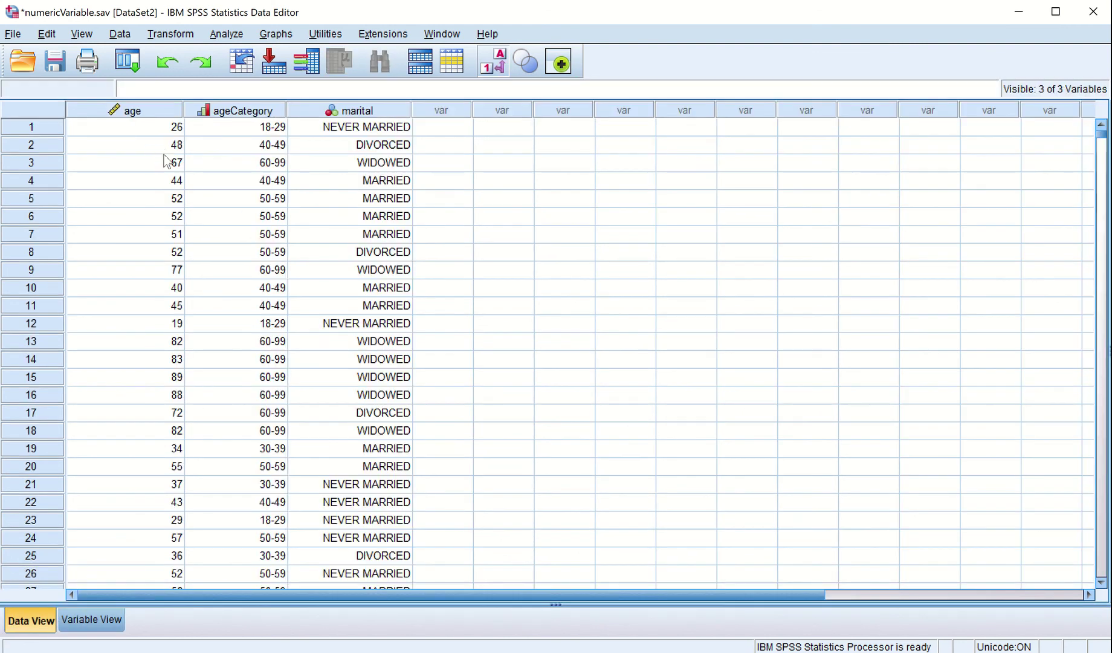
pyautogui.click(84, 617)
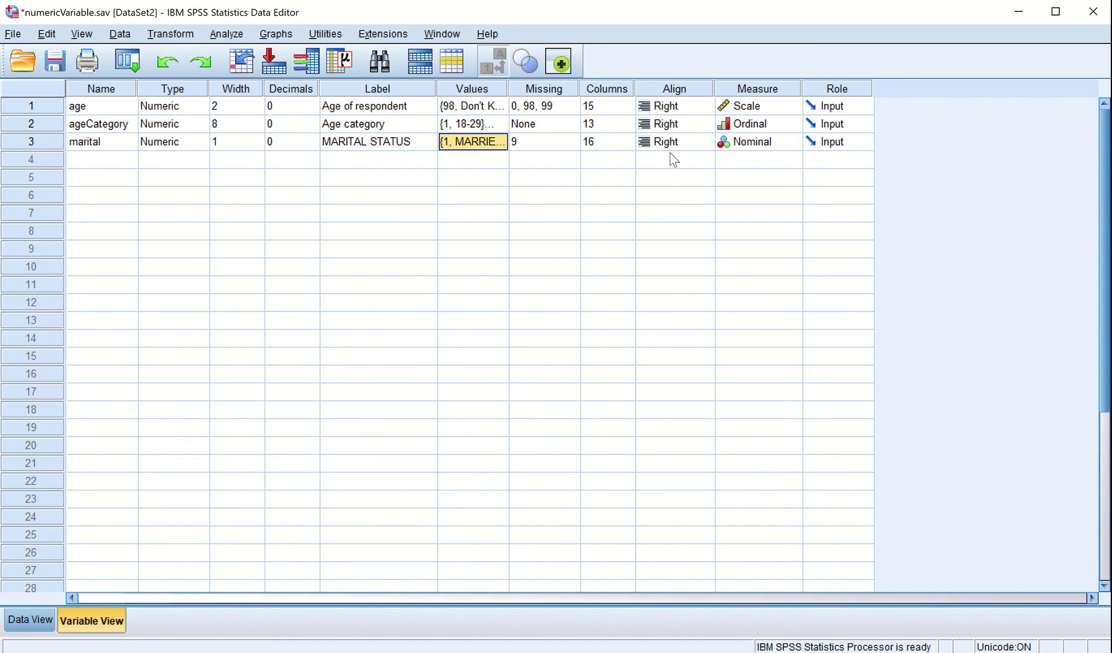
pyautogui.click(27, 617)
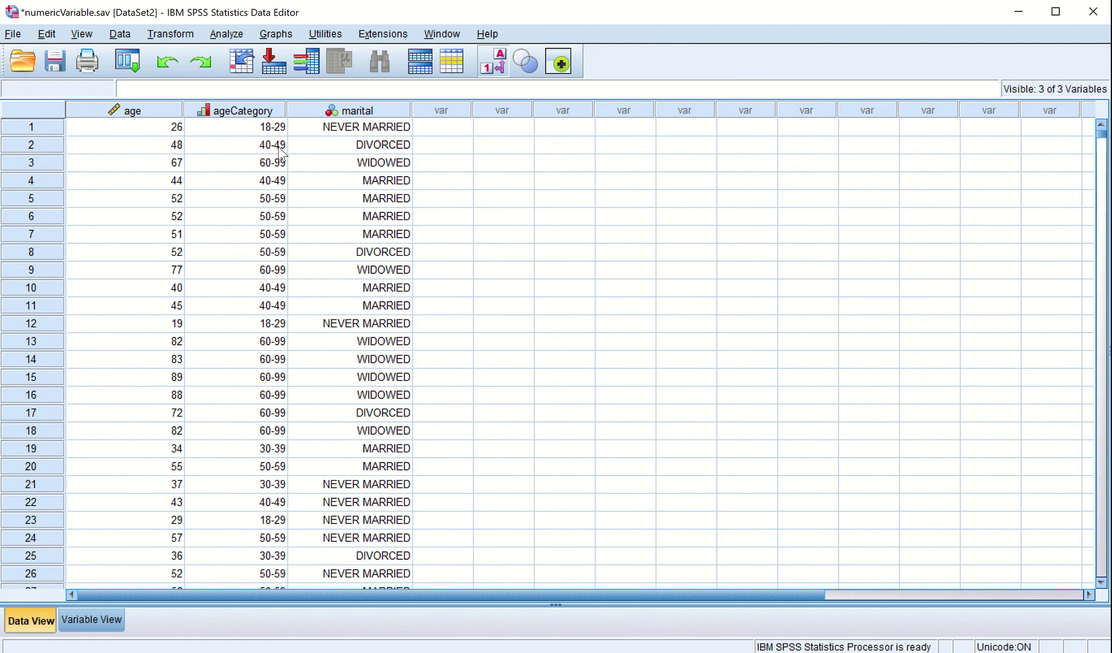
pyautogui.click(92, 621)
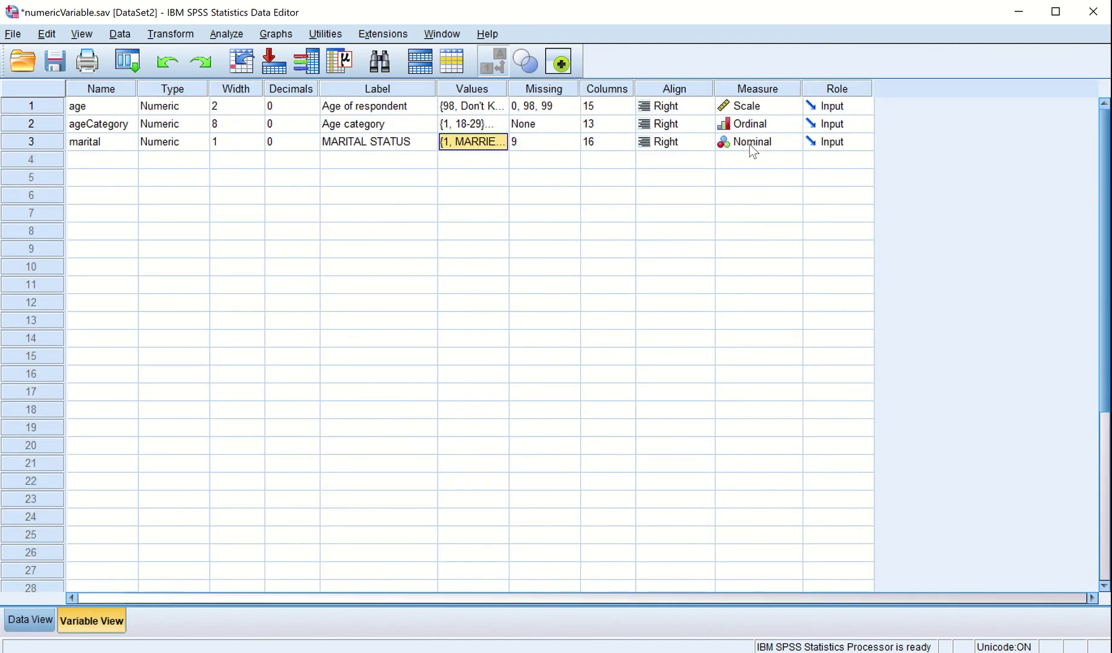
pyautogui.click(34, 617)
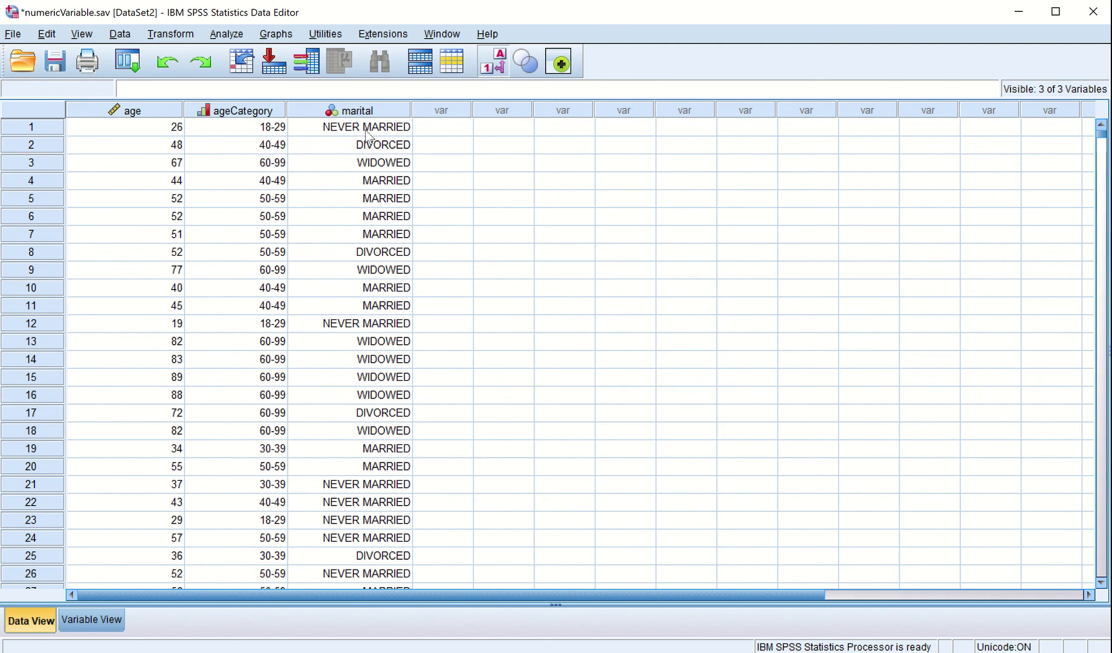
pyautogui.click(78, 626)
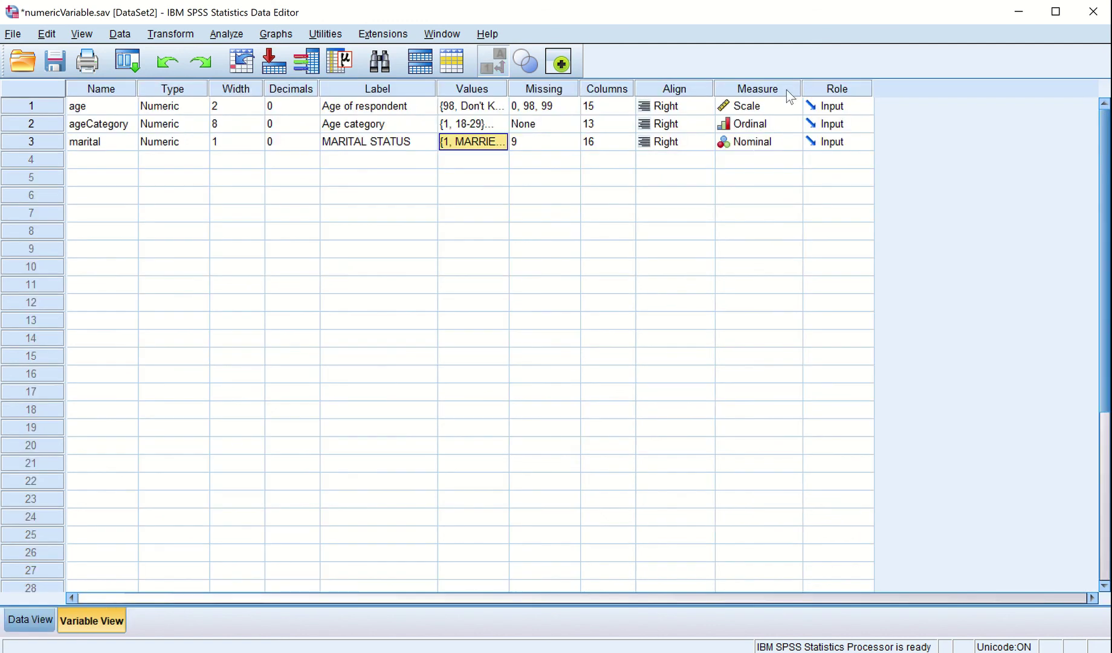
pyautogui.click(502, 145)
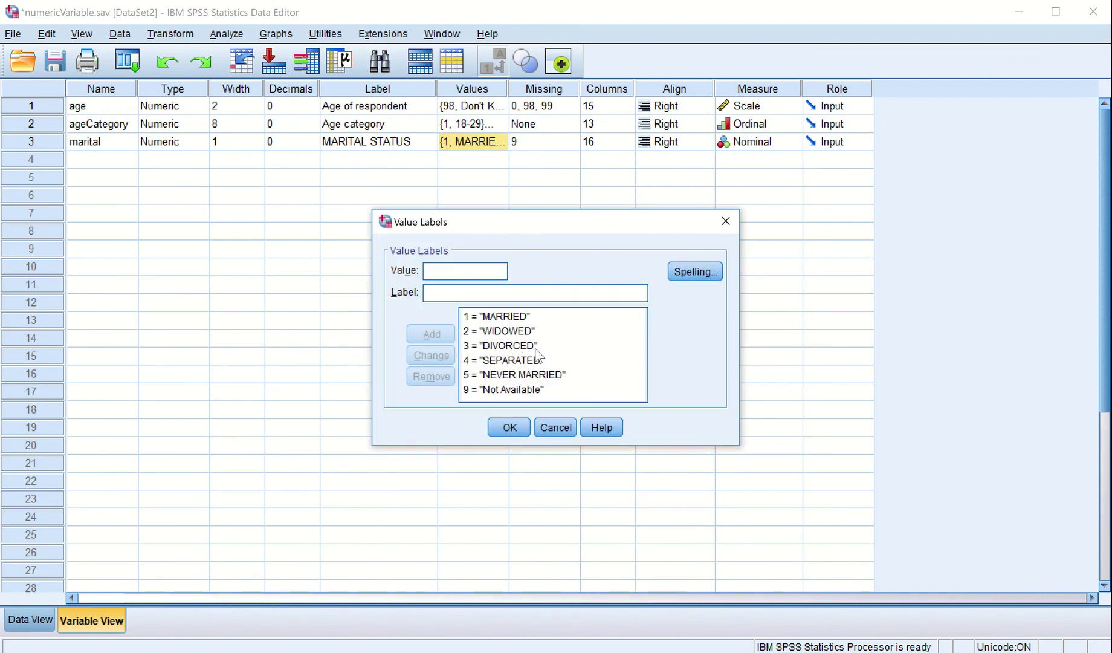
pyautogui.click(545, 427)
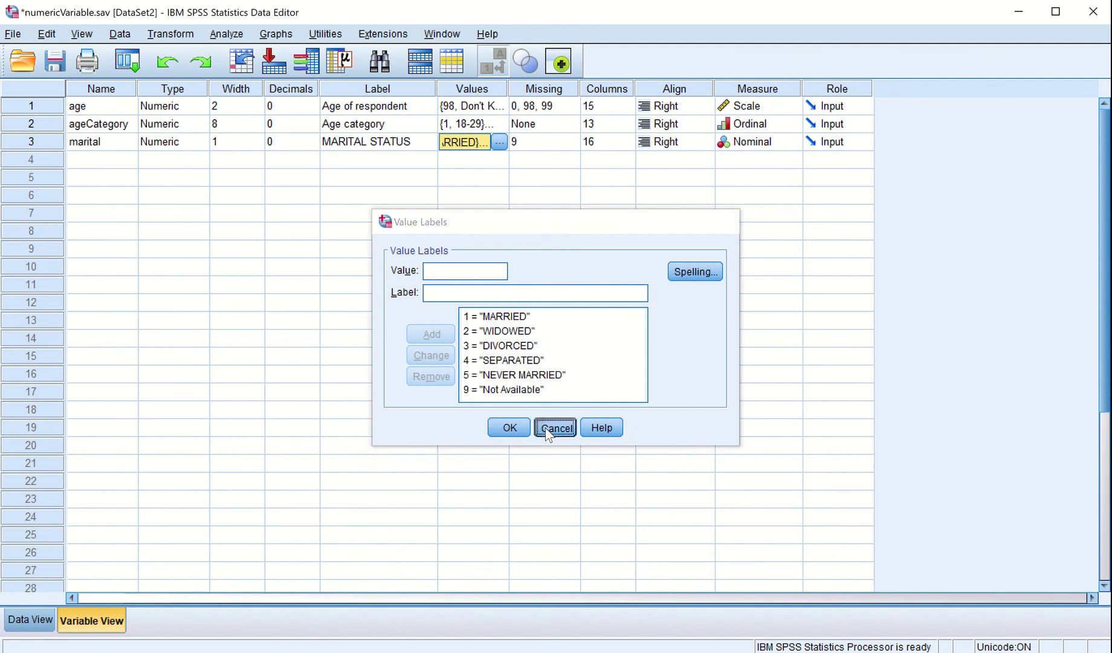